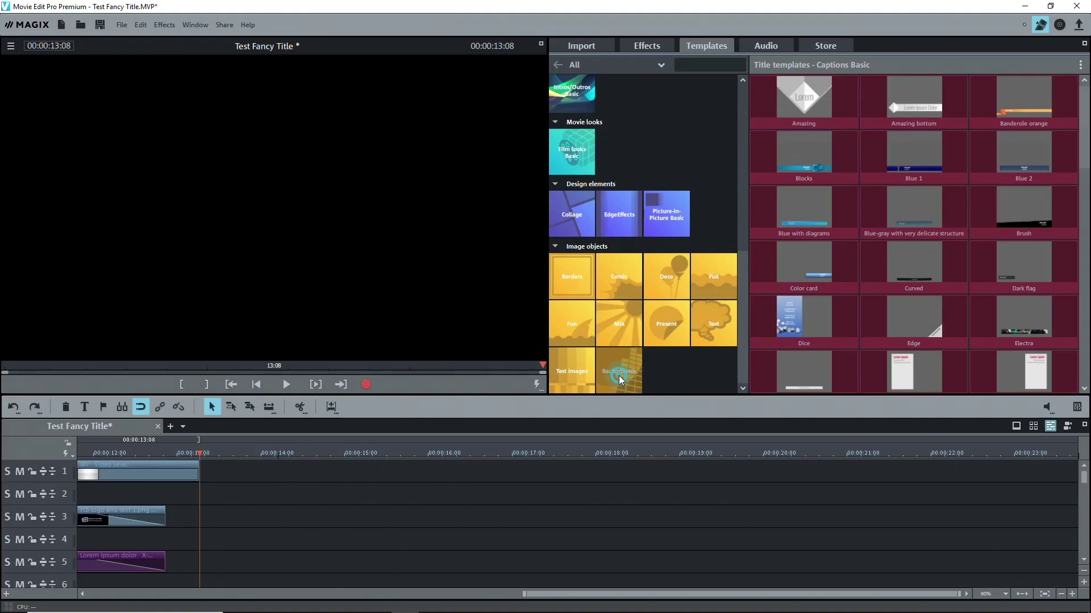
Show the Backgrounds collection of image object templates in the Templates library.
{"action": "left_click", "coordinate": [624, 375]}
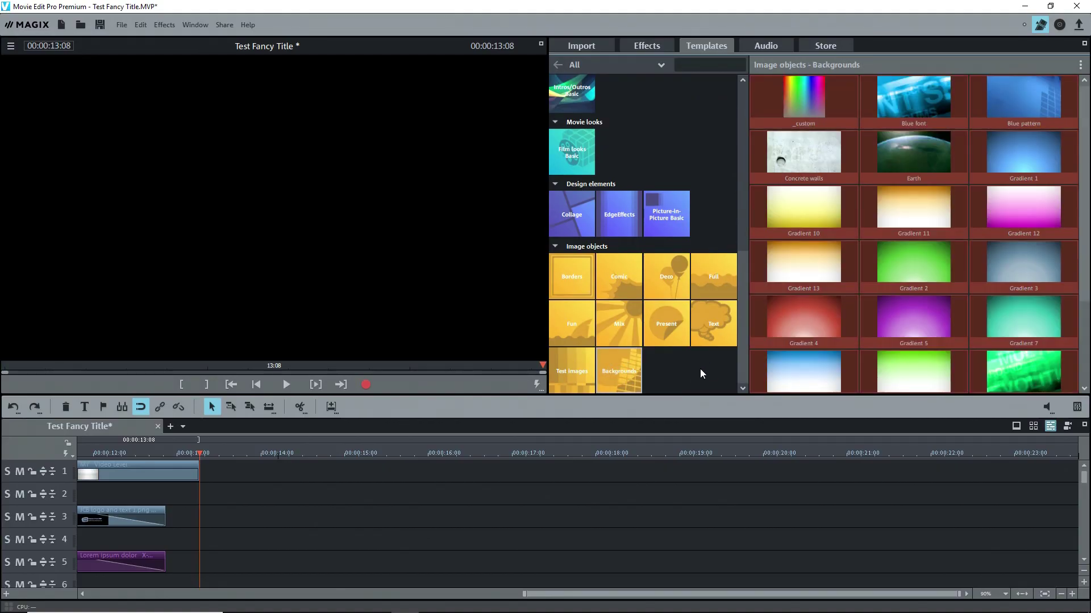
Add the Horizon bright background to track 1 as an independent clip.
{"action": "scroll", "coordinate": [837, 335], "scroll_direction": "down", "scroll_amount": 3}
{"action": "mouse_move", "coordinate": [839, 352]}
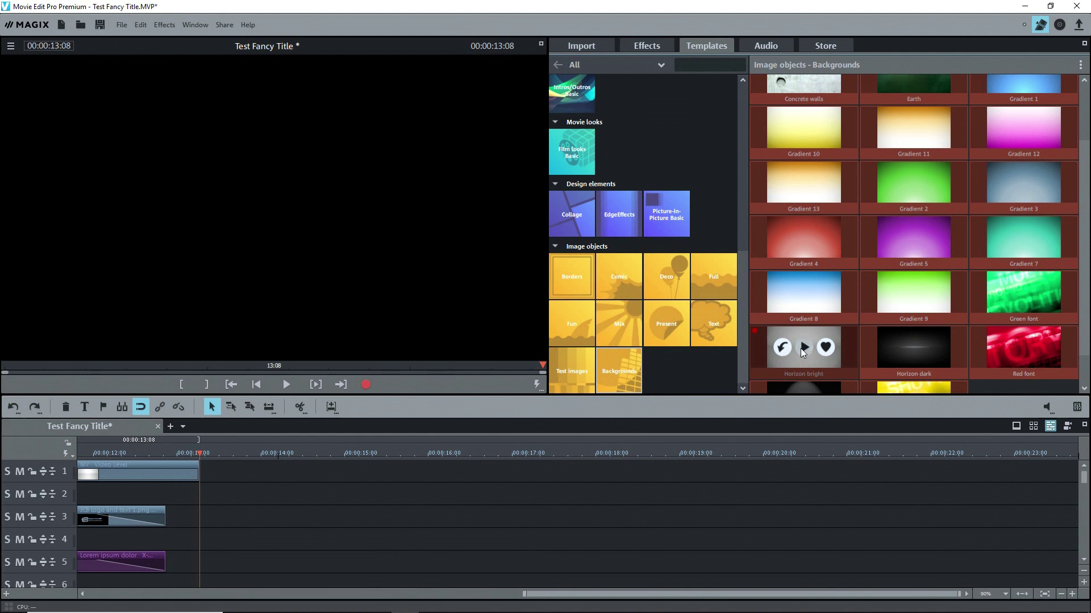
{"action": "left_click", "coordinate": [783, 347]}
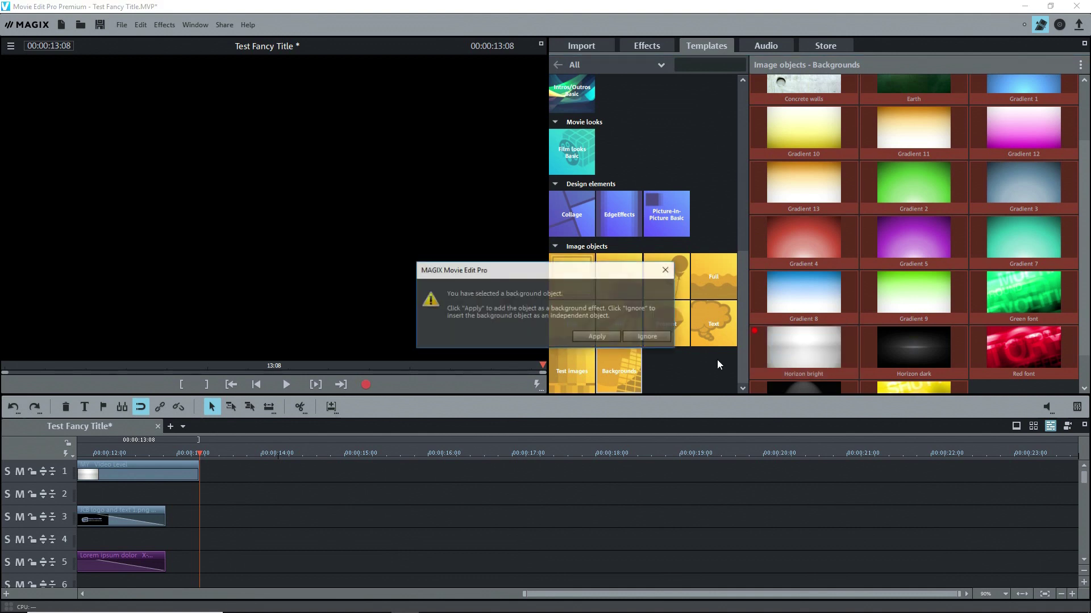
{"action": "left_click", "coordinate": [639, 339]}
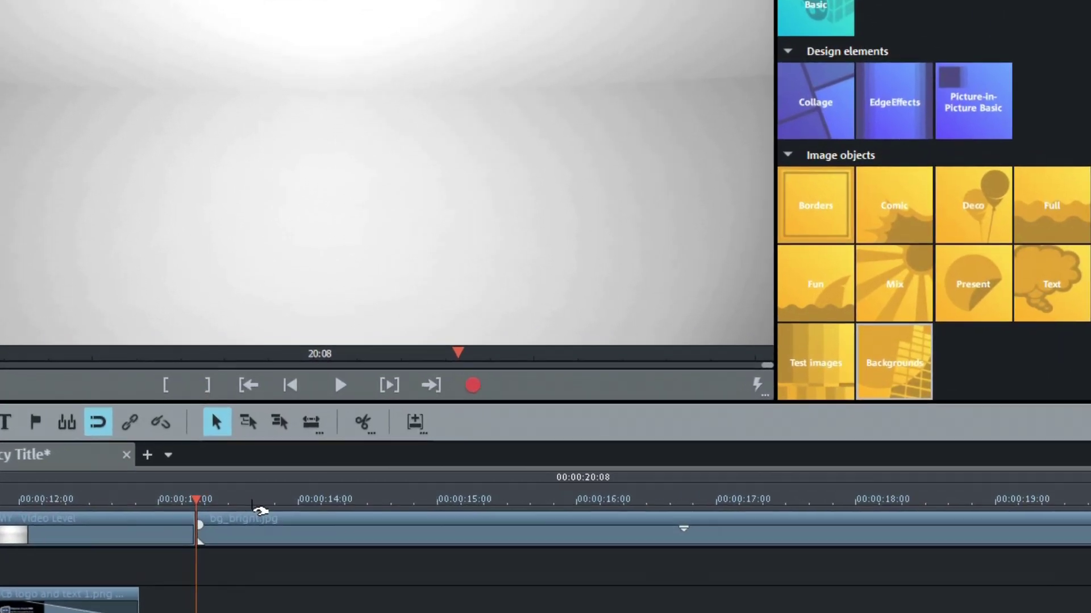
Select the bg_bright.jpg clip and preview it at an earlier point.
{"action": "left_click", "coordinate": [251, 476]}
{"action": "left_click", "coordinate": [292, 499]}
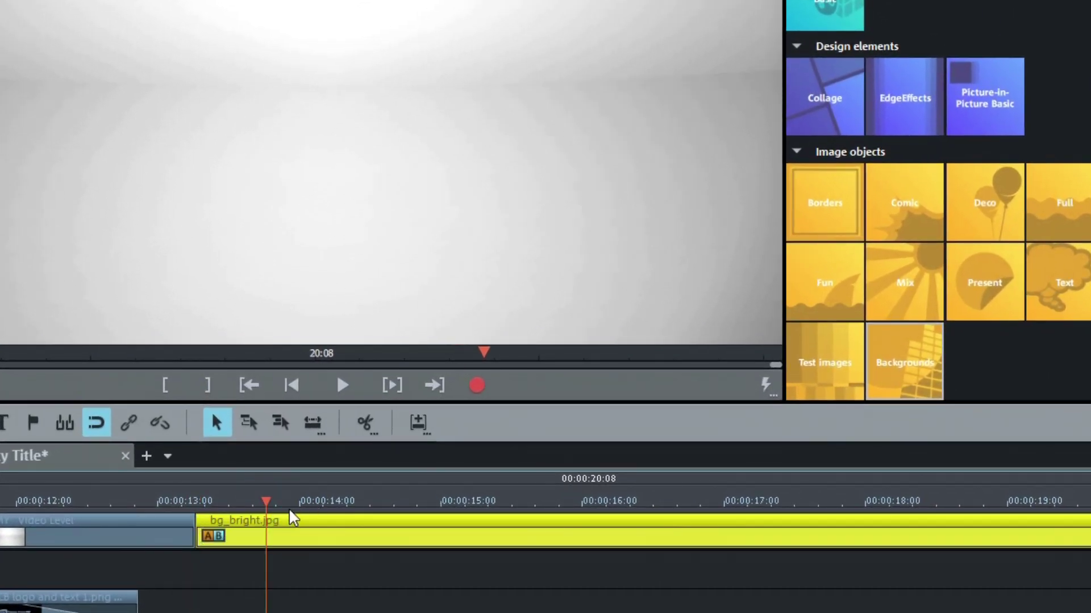
{"action": "left_click_drag", "start_coordinate": [263, 500], "coordinate": [235, 502]}
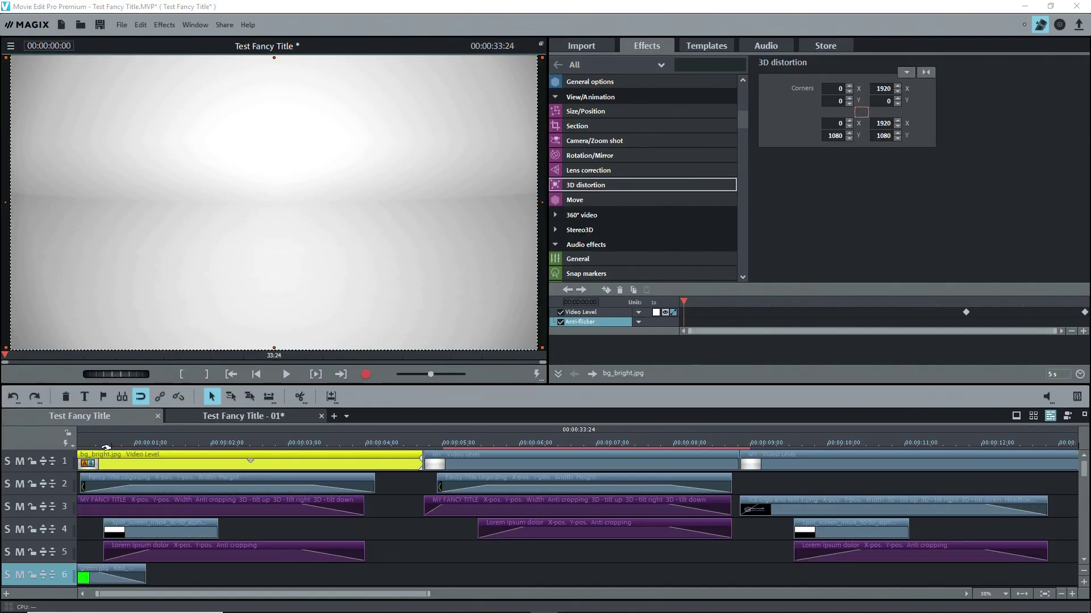
Solo the Fancy Title Logo.png track, preview its animation near 1:13, then show all tracks again.
{"action": "left_click_drag", "start_coordinate": [86, 442], "coordinate": [154, 455]}
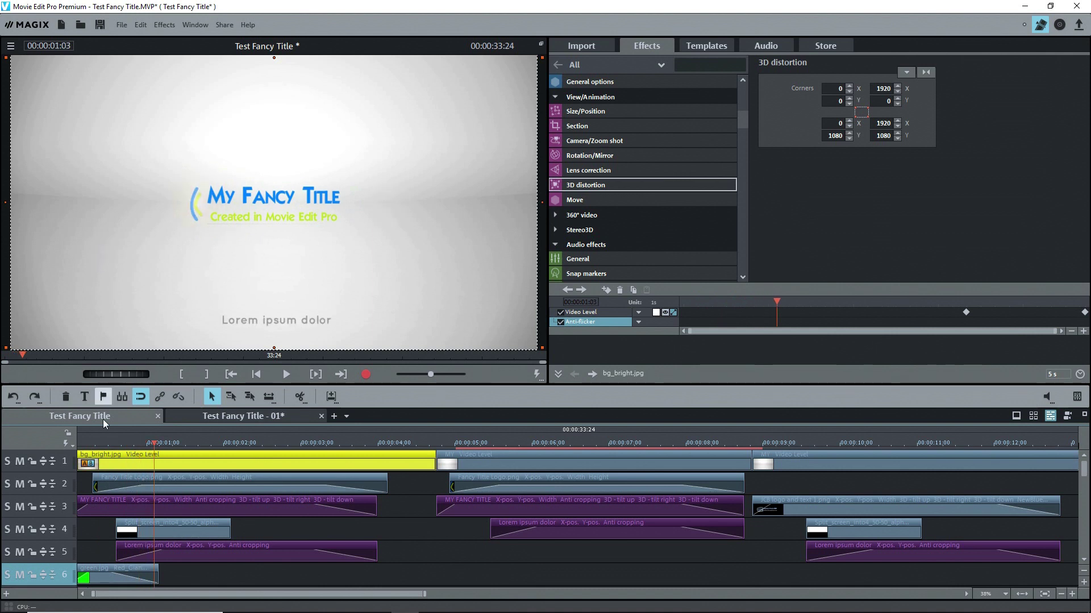
{"action": "left_click", "coordinate": [177, 481]}
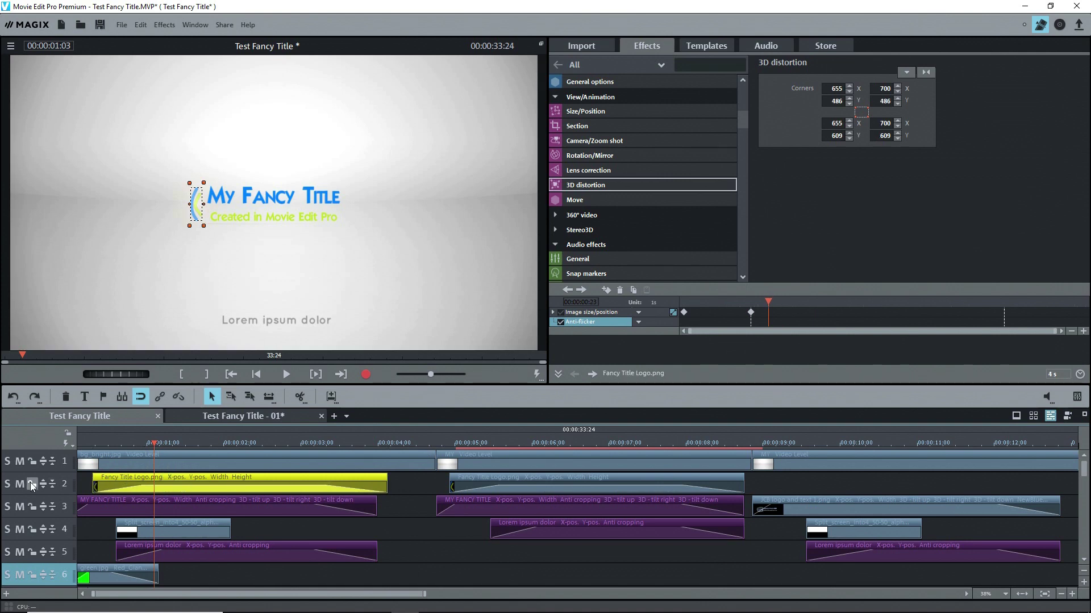
{"action": "left_click", "coordinate": [7, 484]}
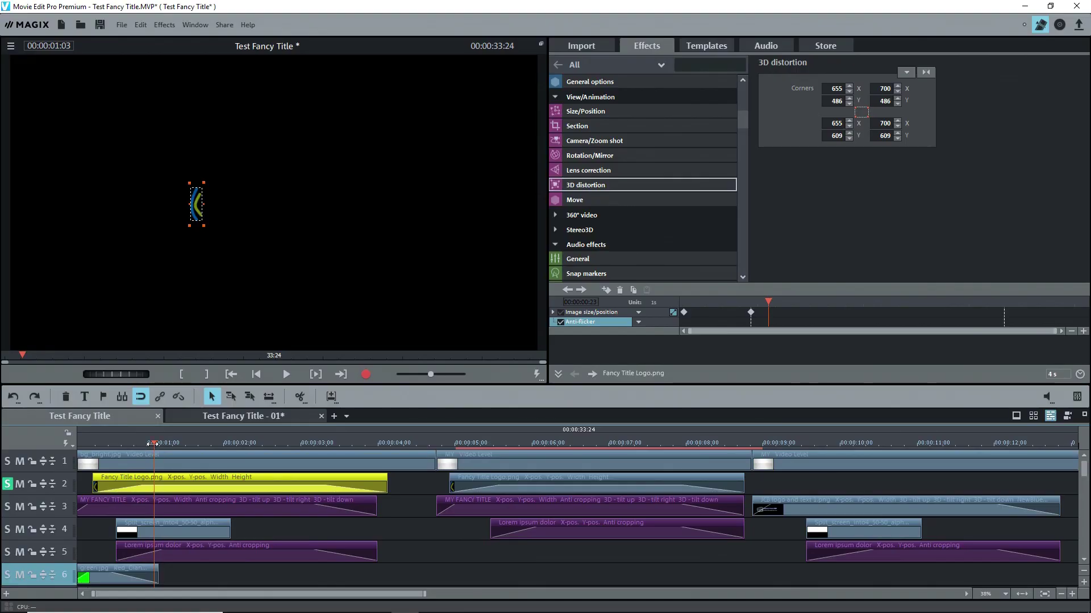
{"action": "mouse_move", "coordinate": [152, 448]}
{"action": "left_mouse_down"}
{"action": "mouse_move", "coordinate": [179, 449]}
{"action": "mouse_move", "coordinate": [159, 450]}
{"action": "left_mouse_up"}
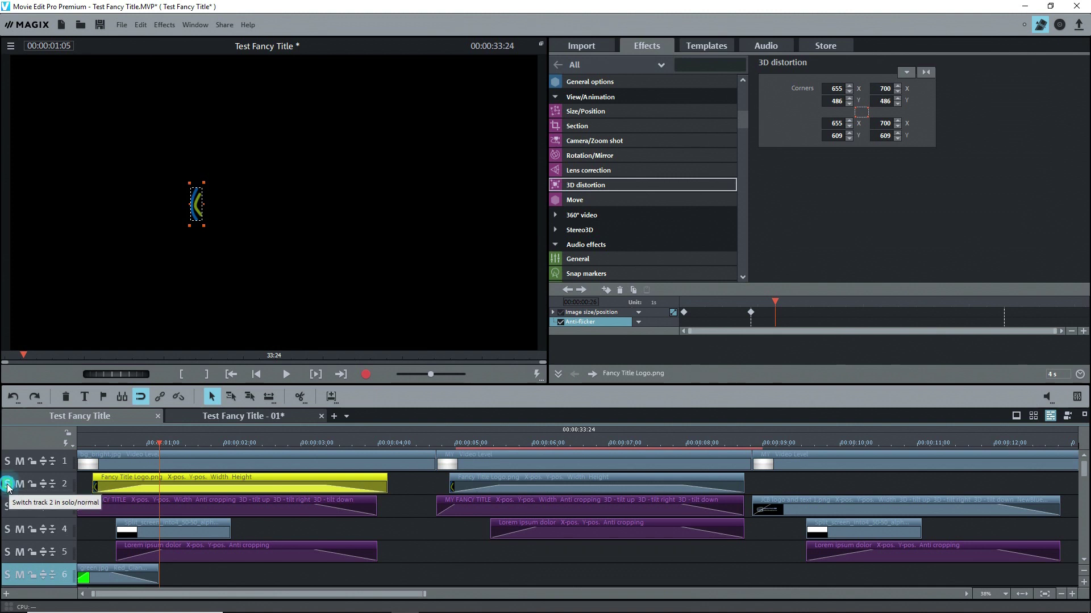
{"action": "left_click", "coordinate": [8, 487]}
Open the MY FANCY TITLE clip's text for editing, confirm it, and preview its intro from the start.
{"action": "left_click", "coordinate": [141, 510]}
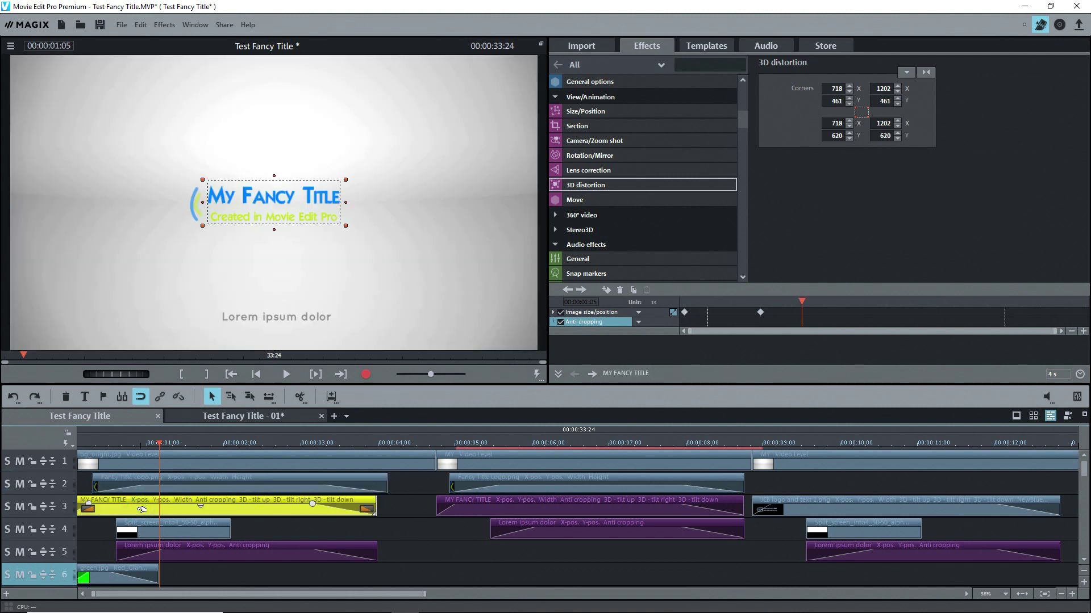
{"action": "double_click", "coordinate": [141, 509]}
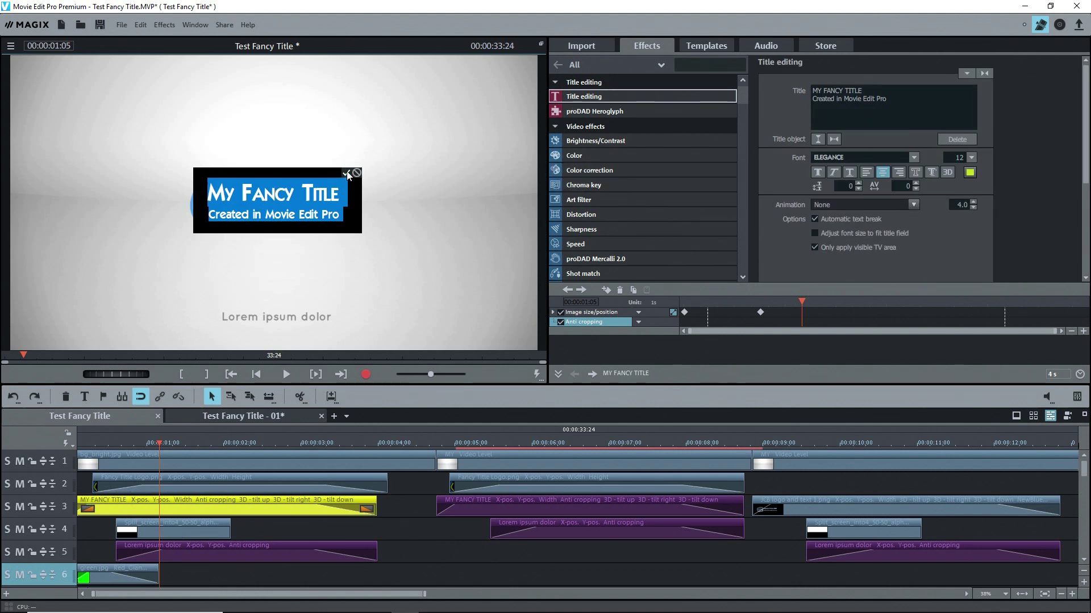
{"action": "left_click", "coordinate": [346, 173]}
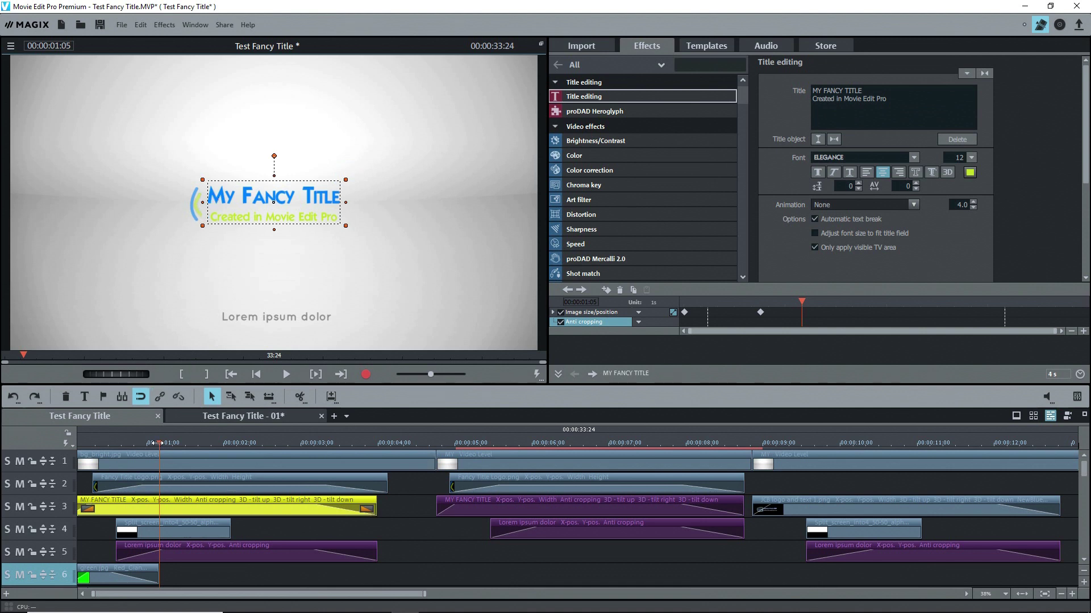
{"action": "mouse_move", "coordinate": [158, 443]}
{"action": "left_mouse_down"}
{"action": "mouse_move", "coordinate": [116, 451]}
{"action": "mouse_move", "coordinate": [162, 453]}
{"action": "mouse_move", "coordinate": [136, 454]}
{"action": "mouse_move", "coordinate": [157, 443]}
{"action": "left_mouse_up"}
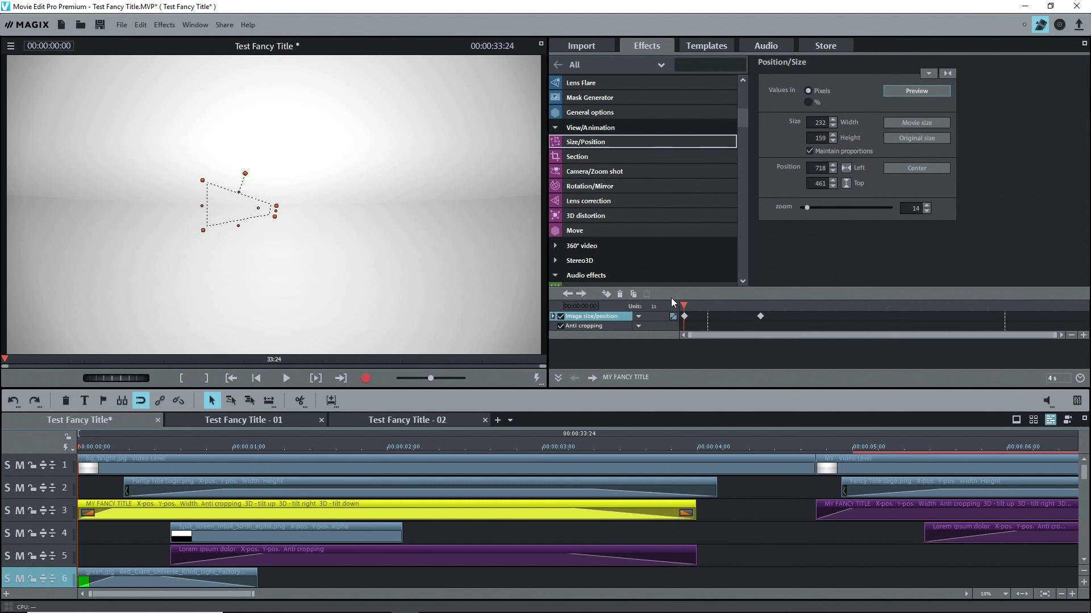
Scrub the title's zoom-in animation and step between its first keyframe and the one at 01:08.
{"action": "left_click", "coordinate": [684, 306]}
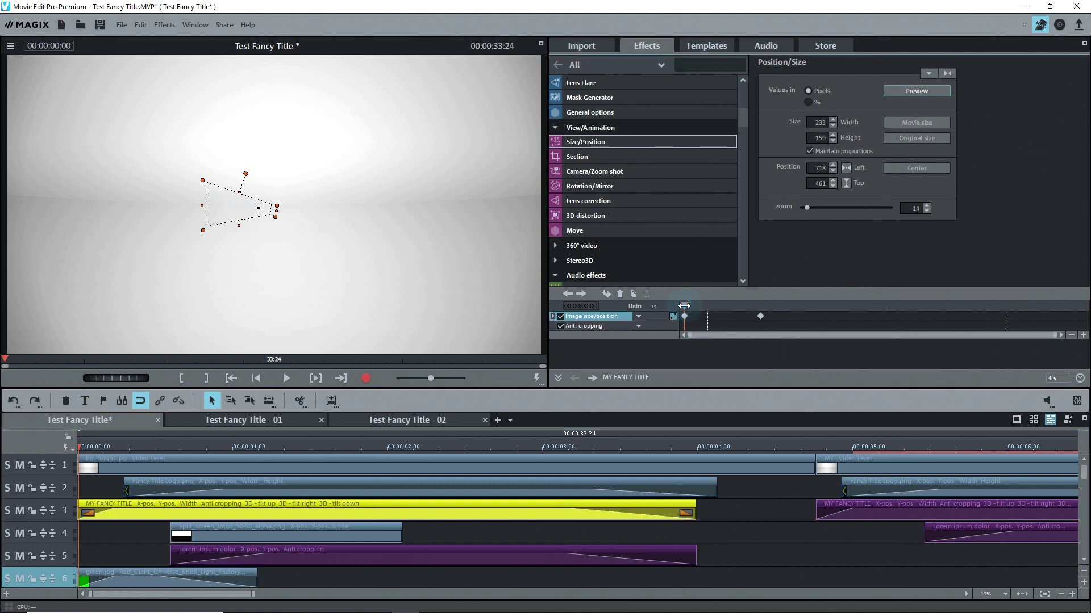
{"action": "left_click_drag", "start_coordinate": [684, 305], "coordinate": [772, 299]}
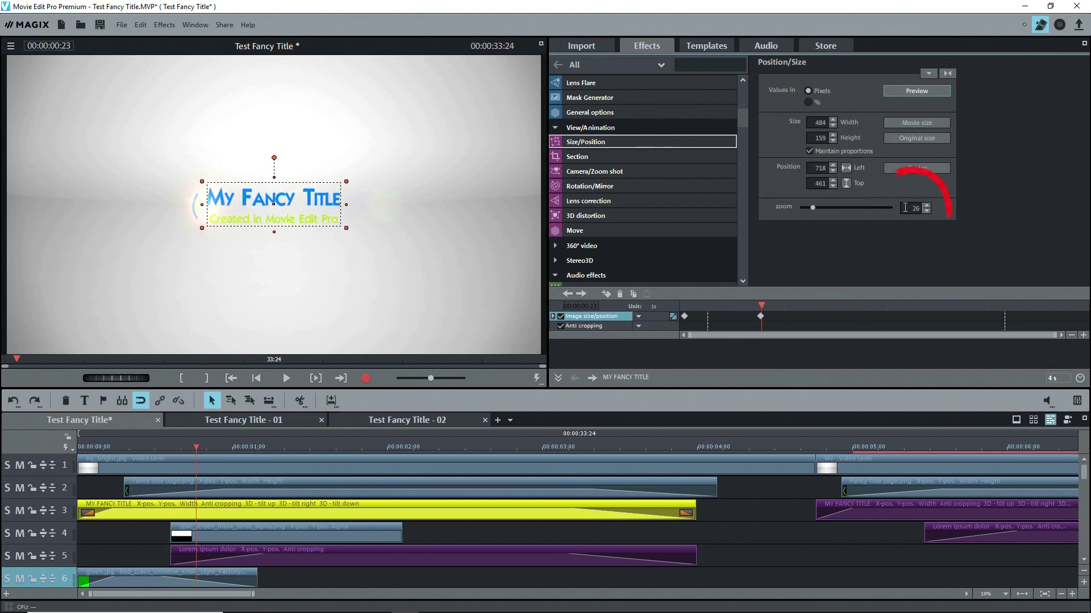
{"action": "left_click", "coordinate": [567, 294]}
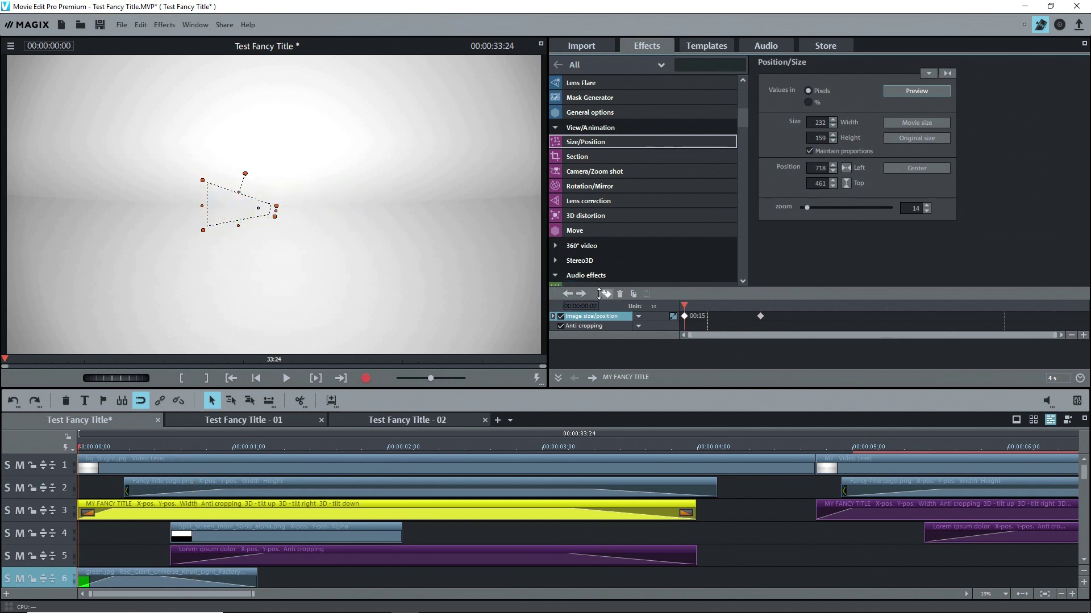
{"action": "left_click", "coordinate": [582, 294]}
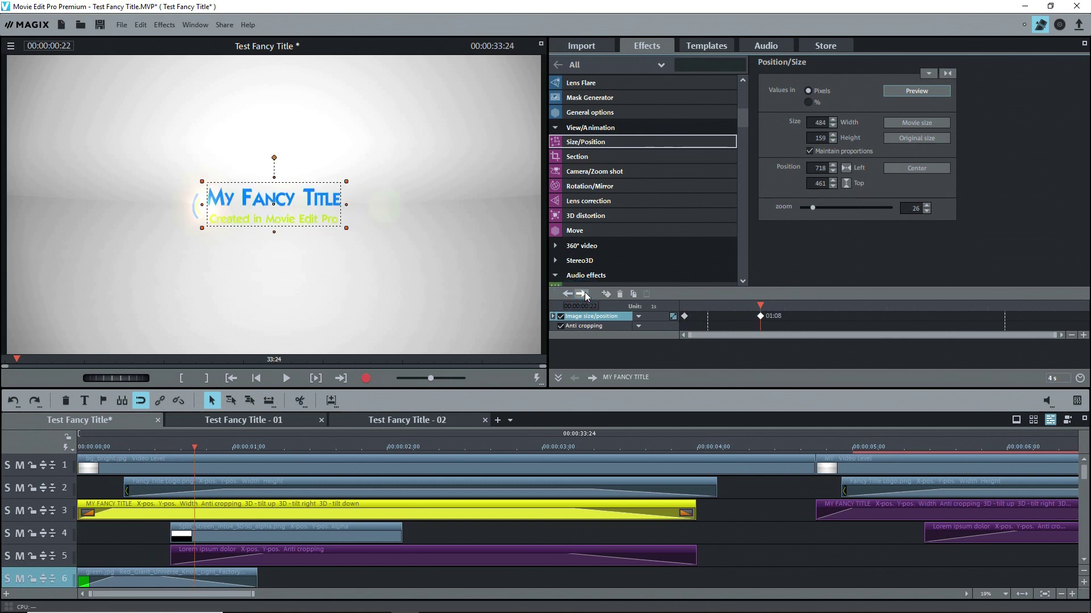
{"action": "left_click", "coordinate": [760, 302]}
Show the Rotation/Mirror settings, expand the Image size/position keyframe rows and enlarge the keyframe area.
{"action": "left_click", "coordinate": [589, 186]}
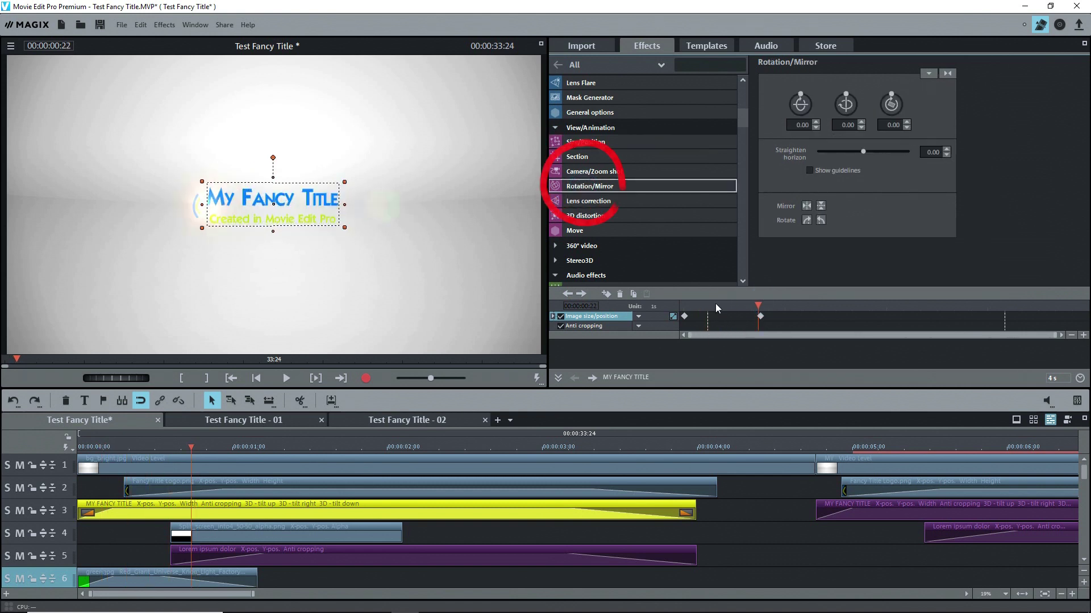
{"action": "mouse_move", "coordinate": [760, 305]}
{"action": "left_mouse_down"}
{"action": "mouse_move", "coordinate": [674, 294]}
{"action": "mouse_move", "coordinate": [704, 305]}
{"action": "left_mouse_up"}
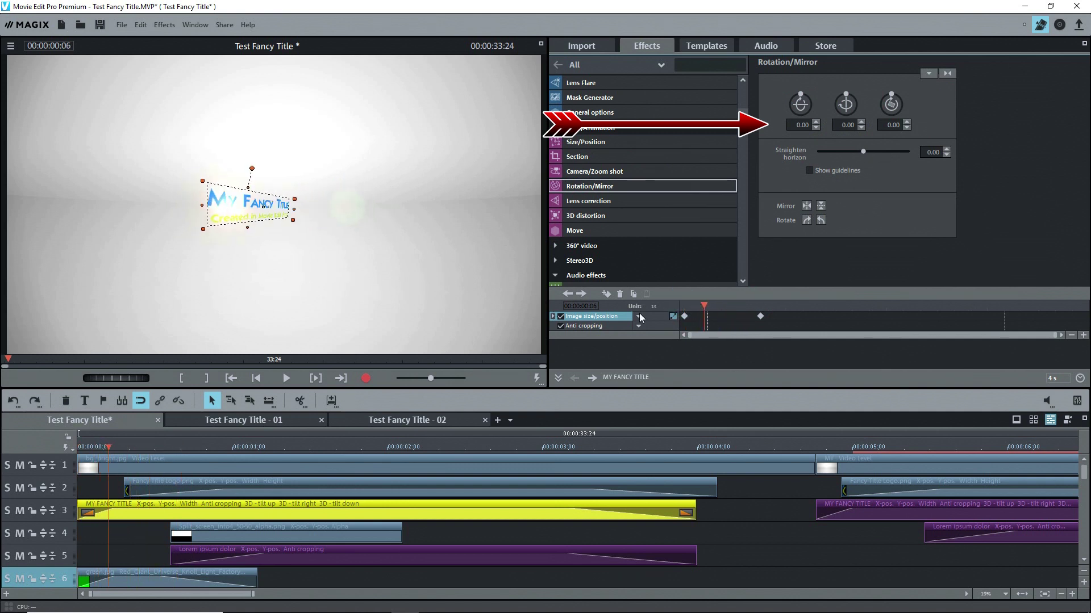
{"action": "left_click", "coordinate": [553, 316]}
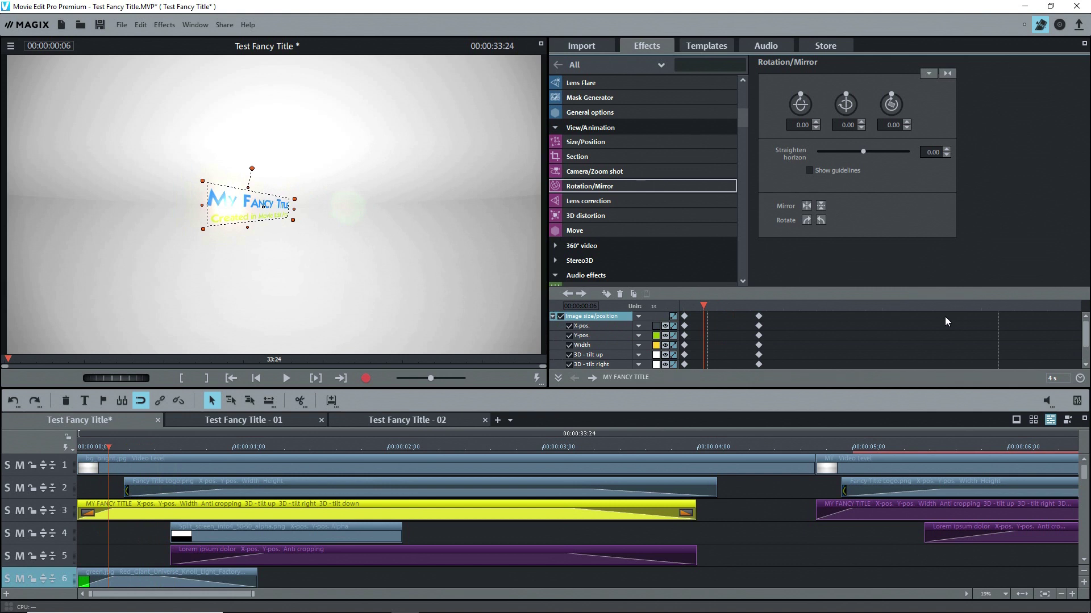
{"action": "left_click_drag", "start_coordinate": [868, 287], "coordinate": [863, 266]}
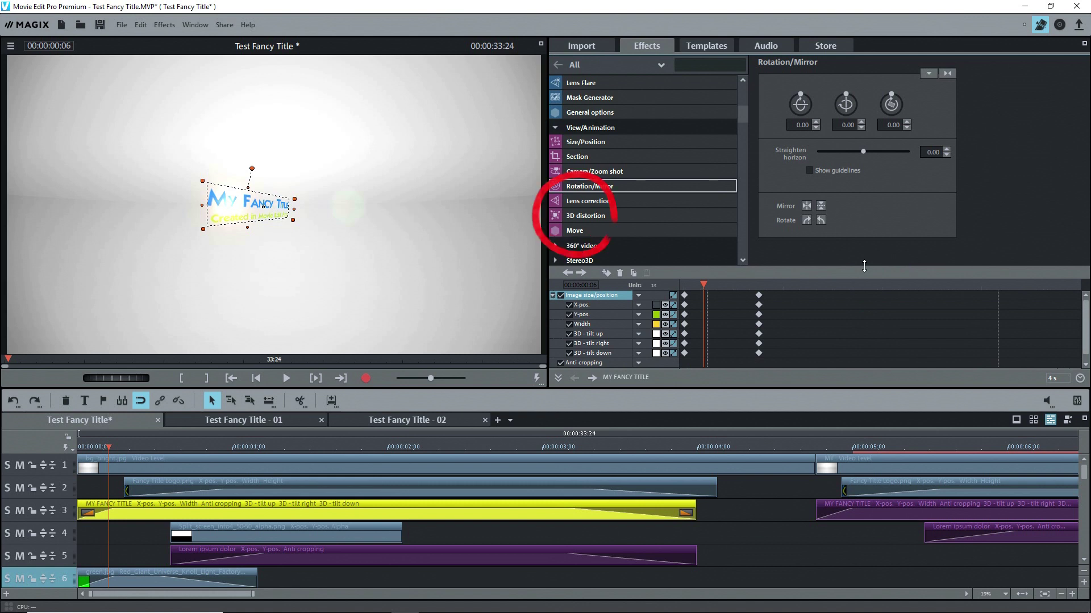
Pull the title's right-hand corners inward at 01:08 for a 3D perspective, then undo it.
{"action": "left_click", "coordinate": [579, 216]}
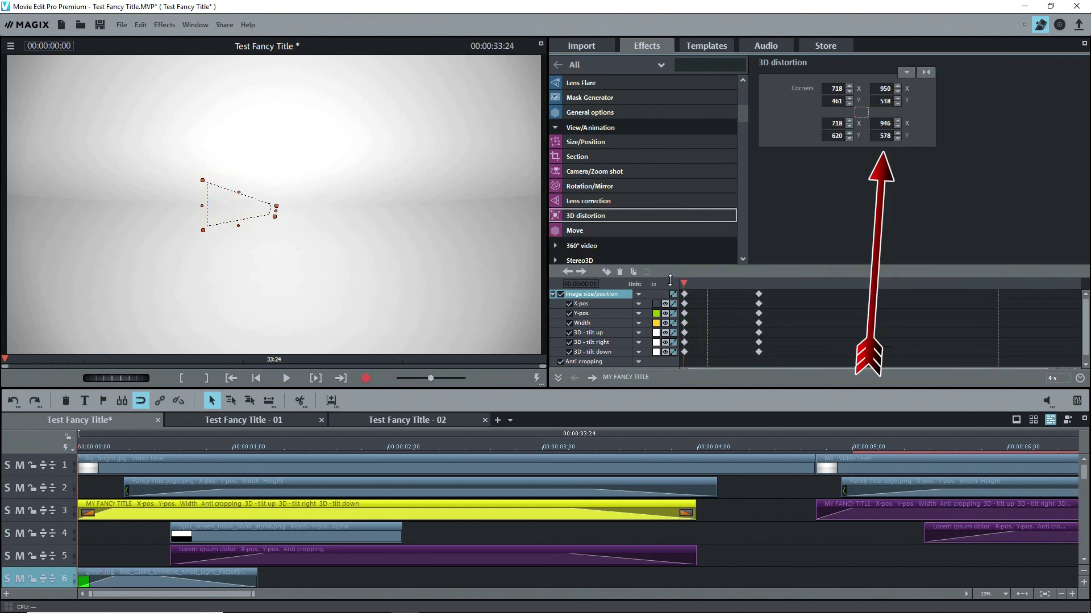
{"action": "left_click_drag", "start_coordinate": [683, 283], "coordinate": [758, 284]}
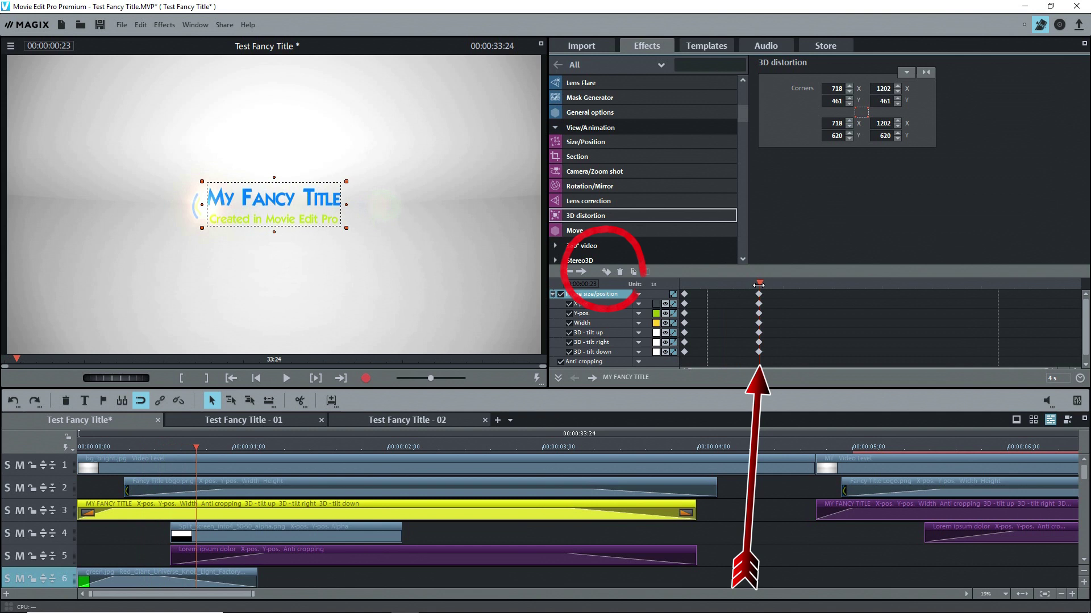
{"action": "left_click_drag", "start_coordinate": [759, 284], "coordinate": [758, 284]}
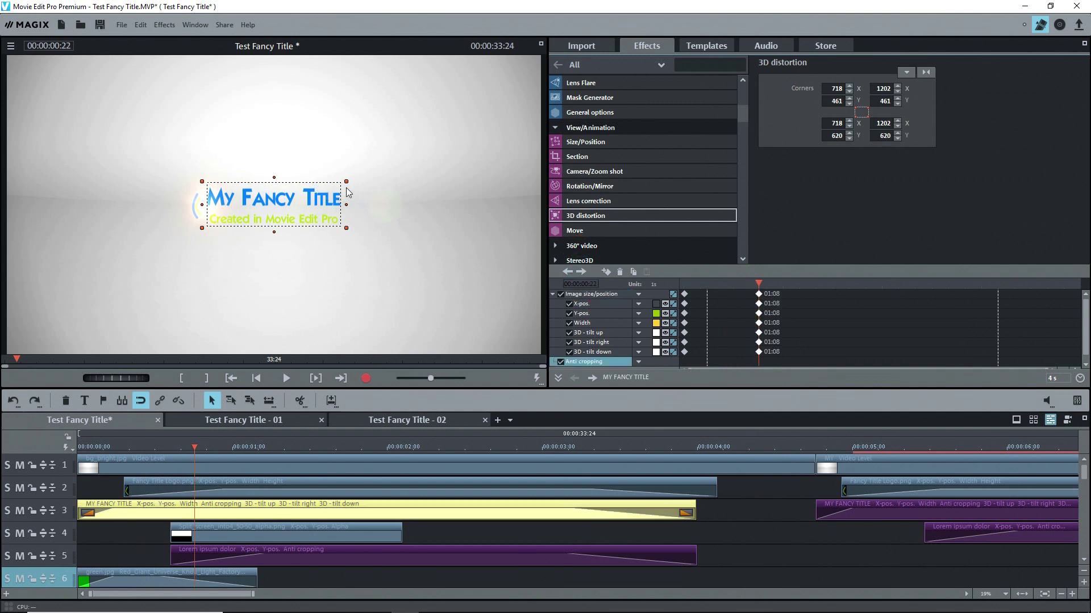
{"action": "left_click_drag", "start_coordinate": [346, 181], "coordinate": [299, 192]}
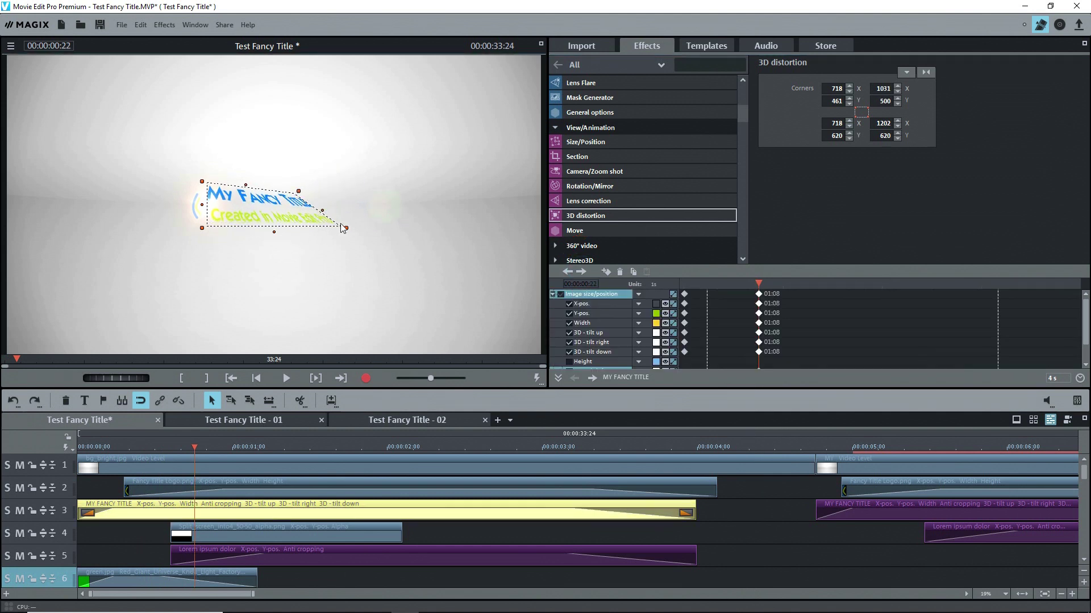
{"action": "left_click_drag", "start_coordinate": [346, 227], "coordinate": [300, 219]}
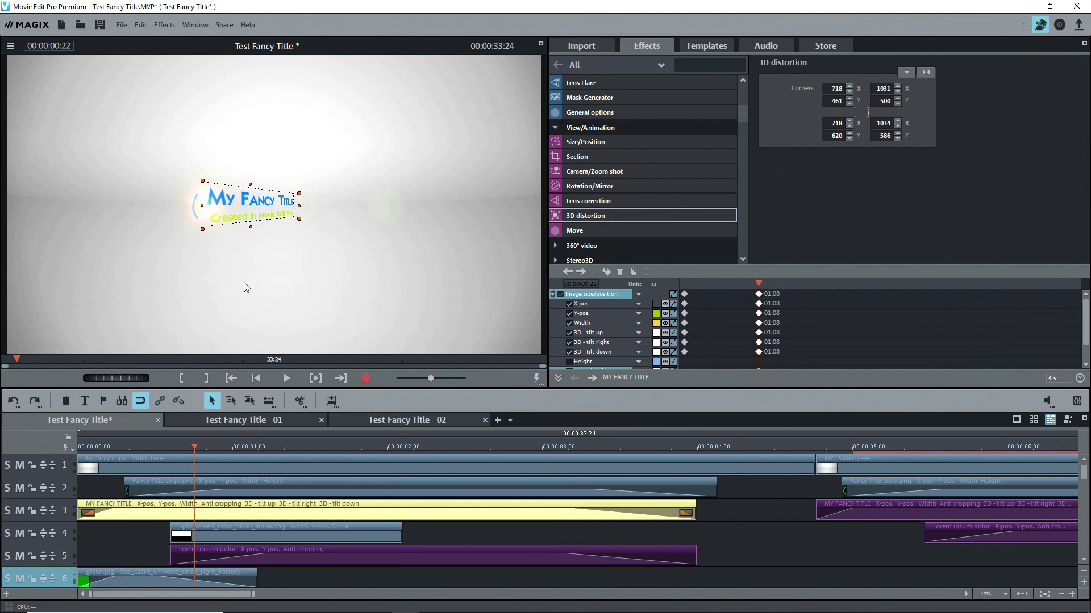
{"action": "left_click", "coordinate": [13, 402]}
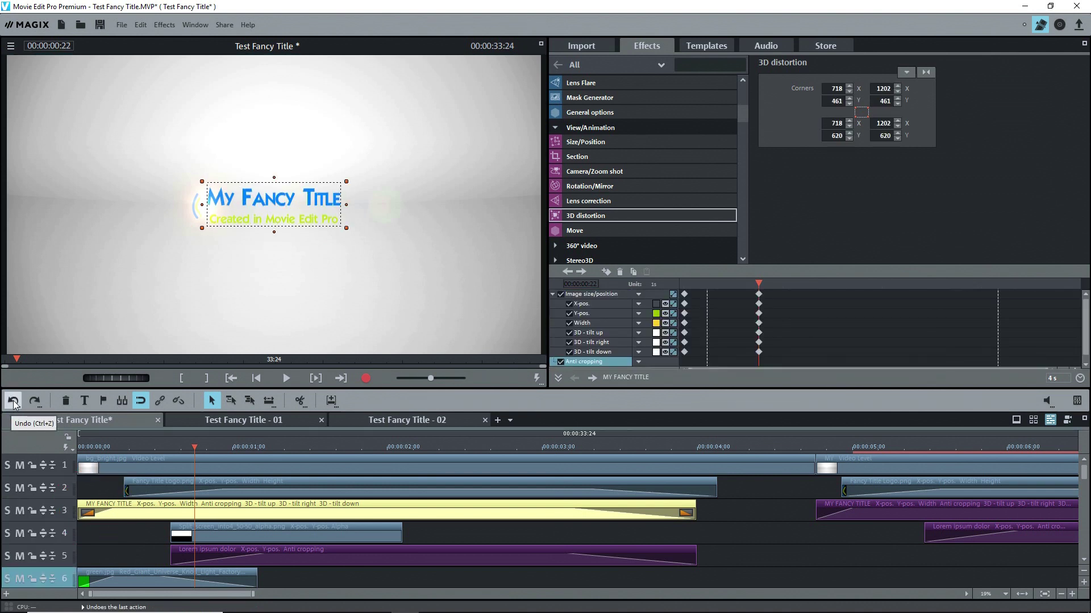
{"action": "left_click", "coordinate": [13, 402]}
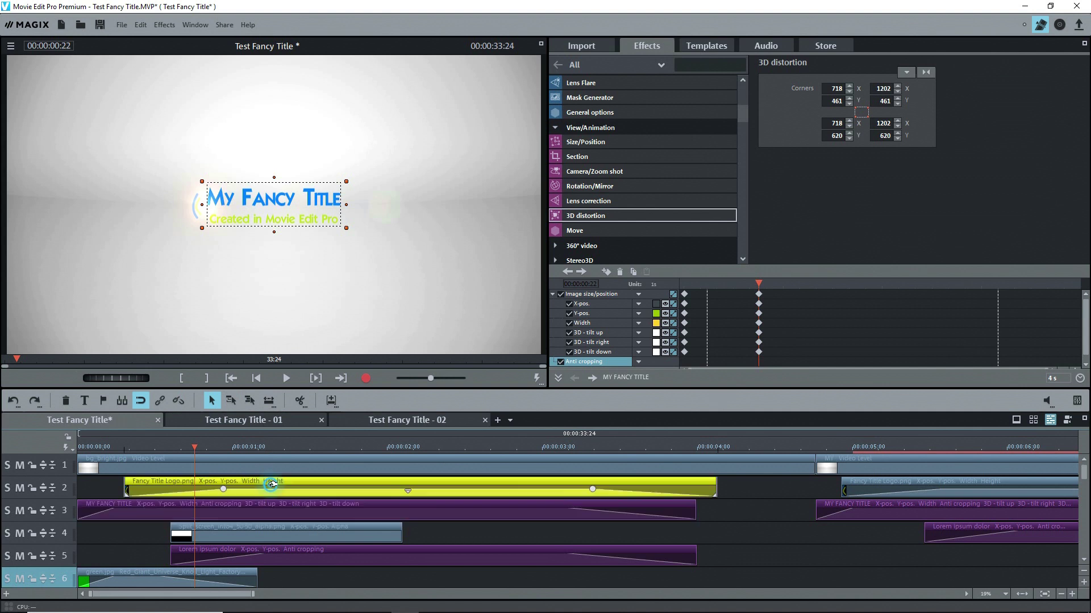
Scrub through the logo's Size/Position grow-in animation and return to its first keyframe.
{"action": "left_click", "coordinate": [579, 144]}
{"action": "left_click", "coordinate": [684, 282]}
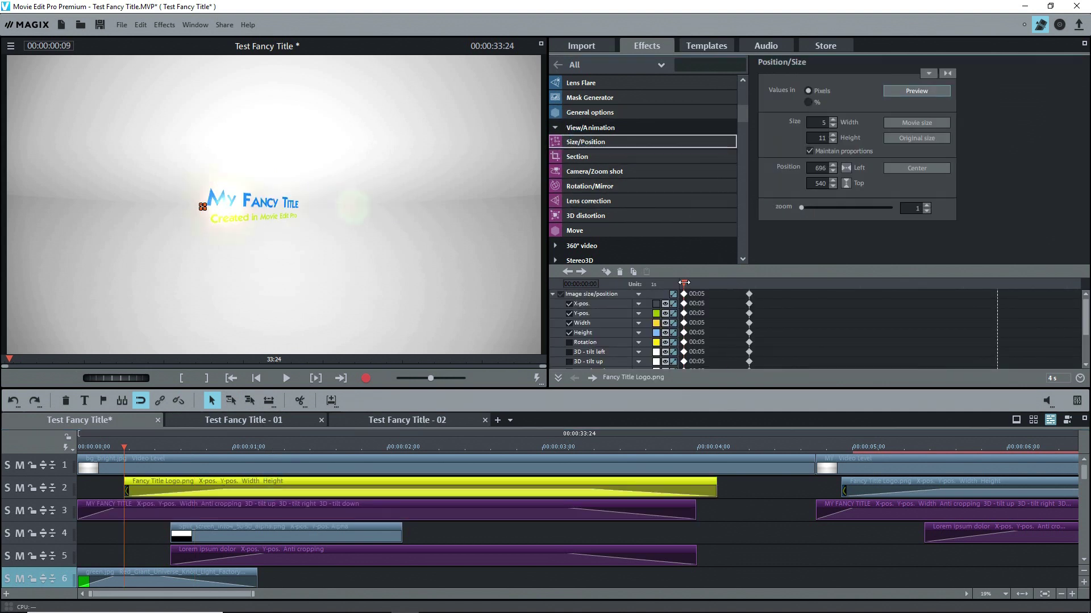
{"action": "left_click_drag", "start_coordinate": [685, 283], "coordinate": [750, 283]}
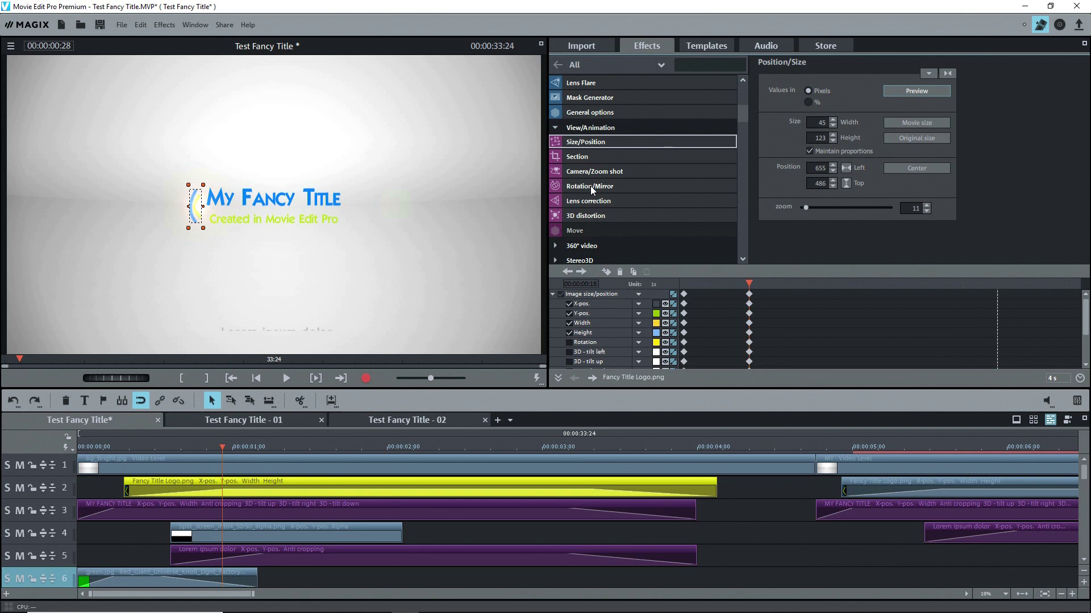
{"action": "left_click_drag", "start_coordinate": [681, 283], "coordinate": [750, 282]}
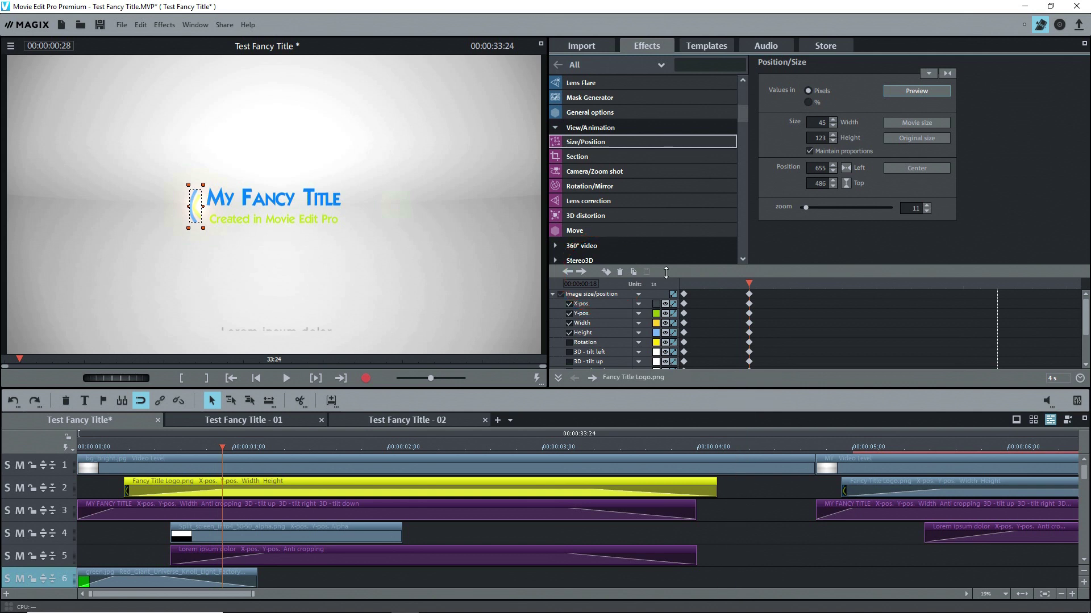
{"action": "key", "text": "Left"}
{"action": "key", "text": "Left"}
{"action": "key", "text": "Left"}
{"action": "key", "text": "Left"}
{"action": "key", "text": "Left"}
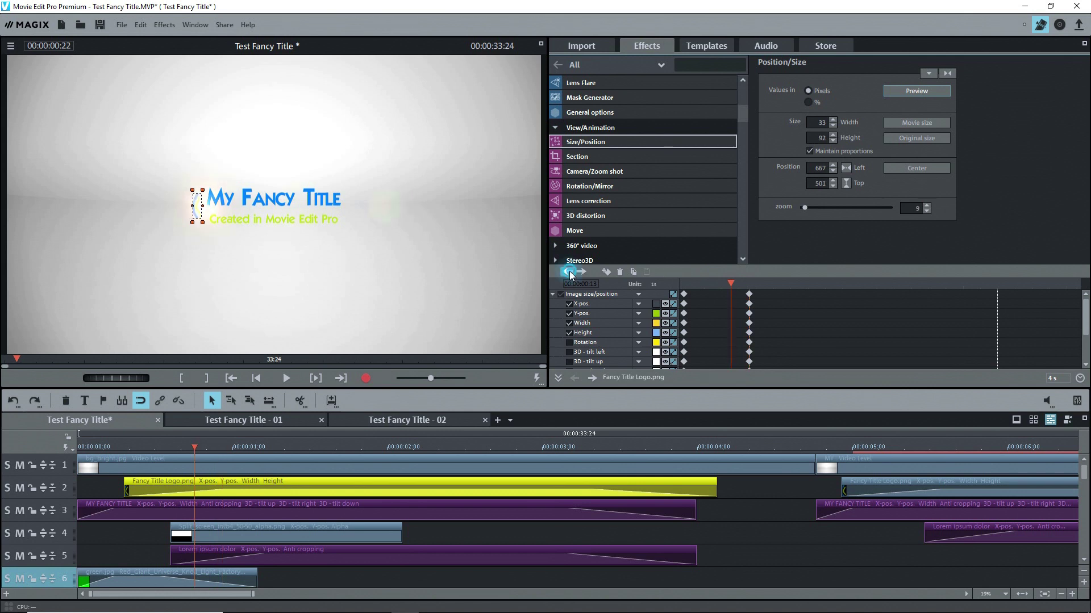
{"action": "left_click", "coordinate": [568, 272]}
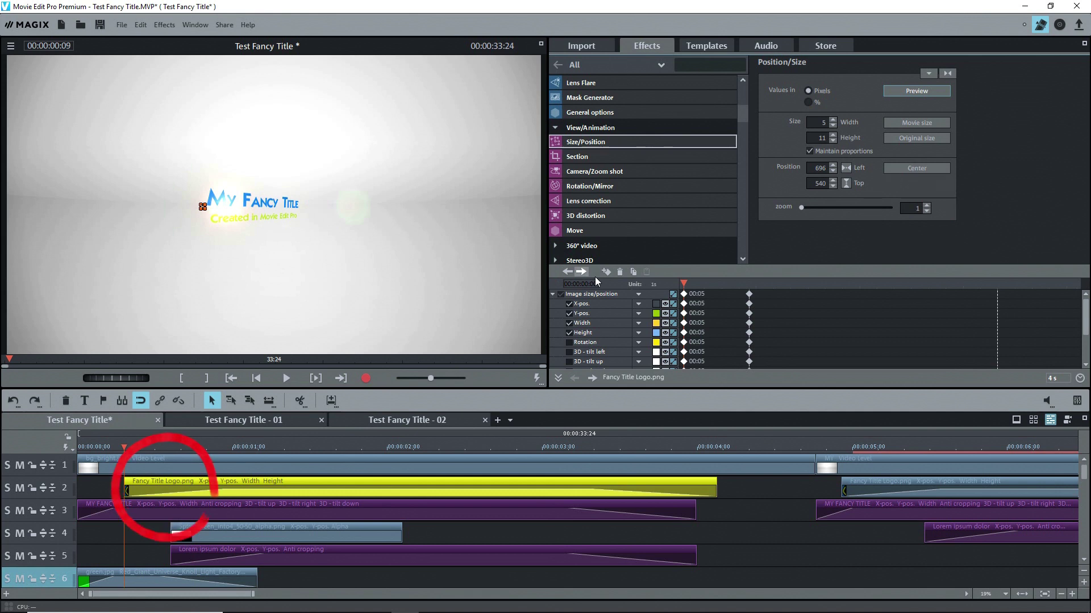
Show the logo's Rotation/Mirror and 3D distortion corner settings at the 00:24 keyframe.
{"action": "left_click", "coordinate": [567, 186]}
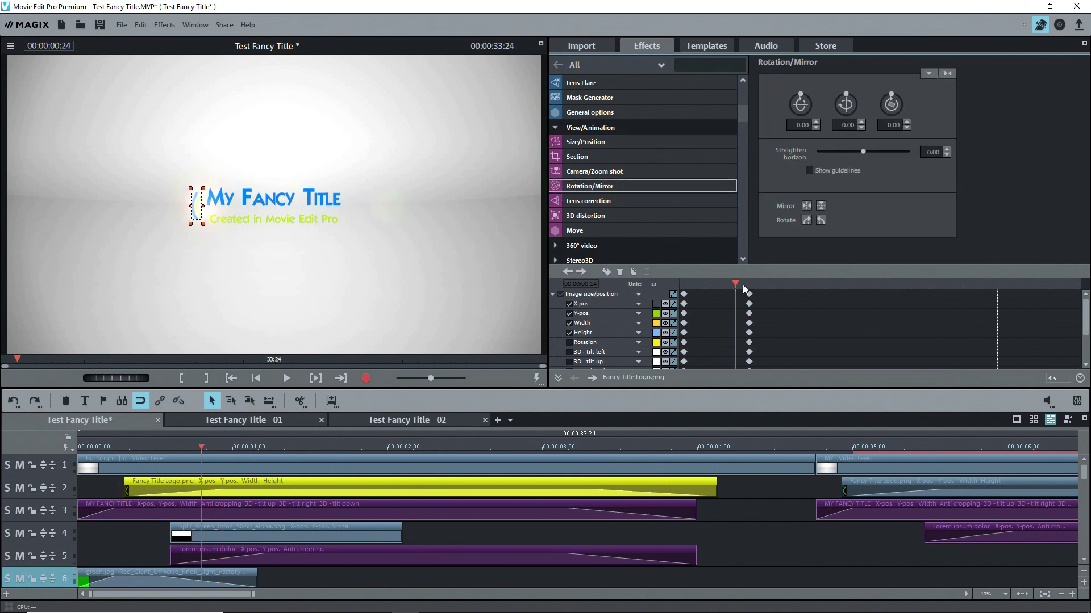
{"action": "left_click", "coordinate": [557, 213]}
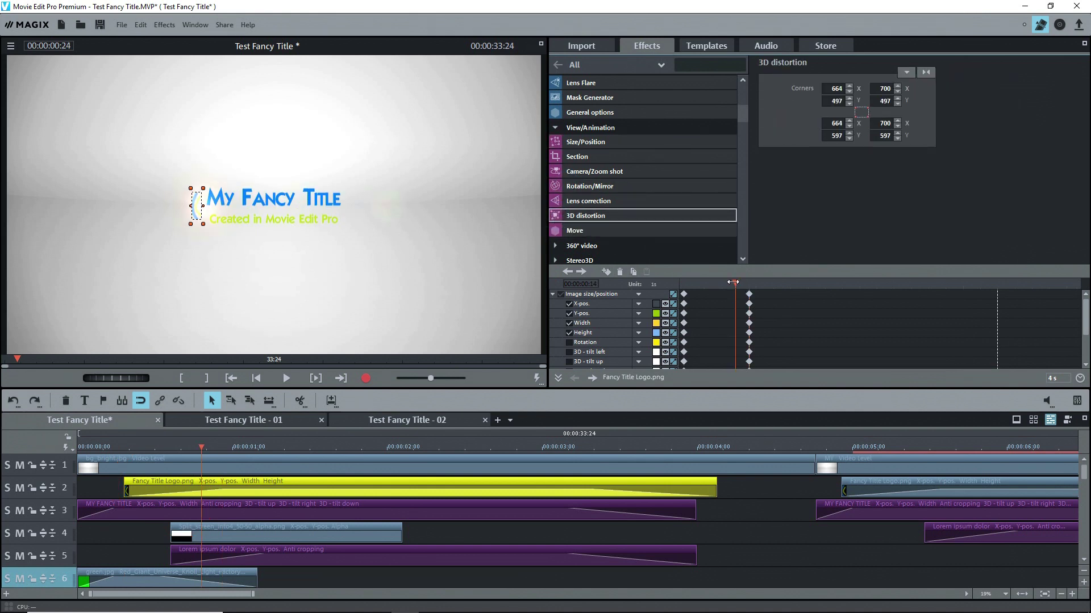
{"action": "left_click", "coordinate": [582, 272]}
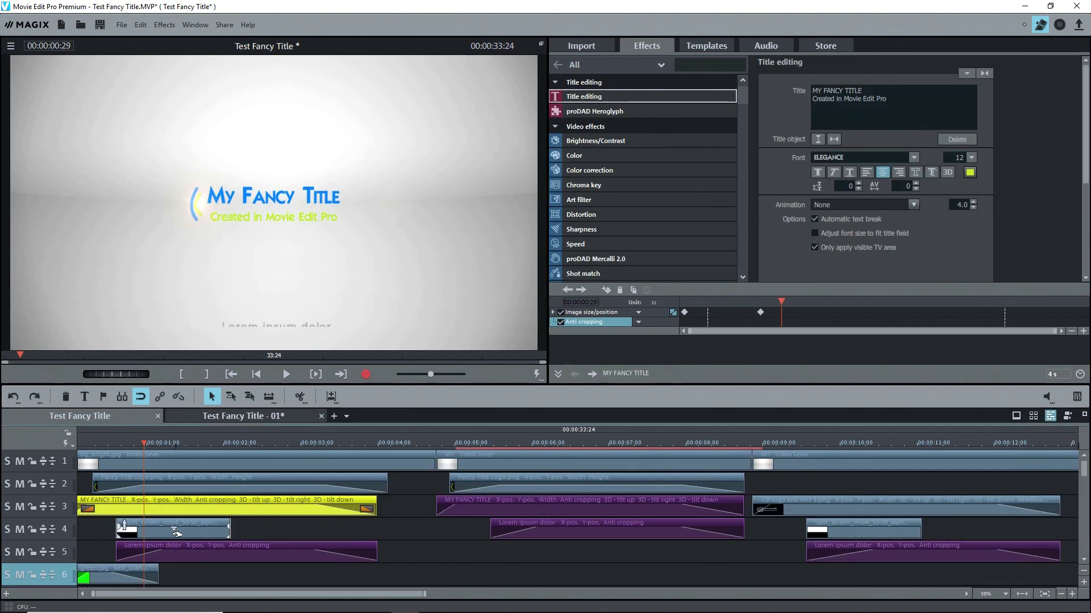
Solo the Split_screen_into4_50-50_alpha.png mask on track 4 and scrub until 'Lorem ipsum dolor' appears.
{"action": "left_click", "coordinate": [176, 531]}
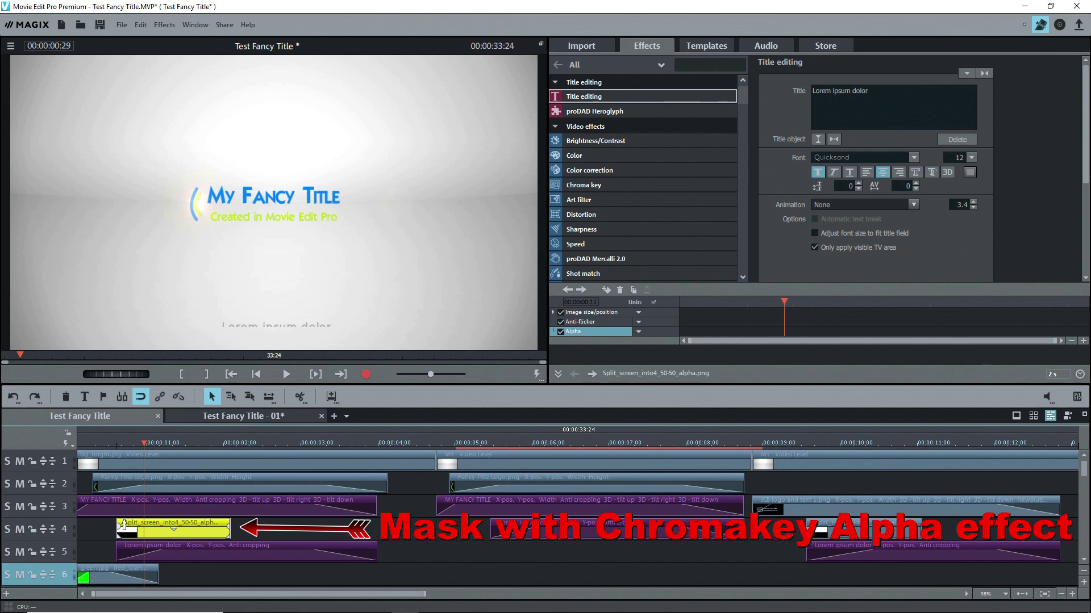
{"action": "left_click", "coordinate": [8, 530]}
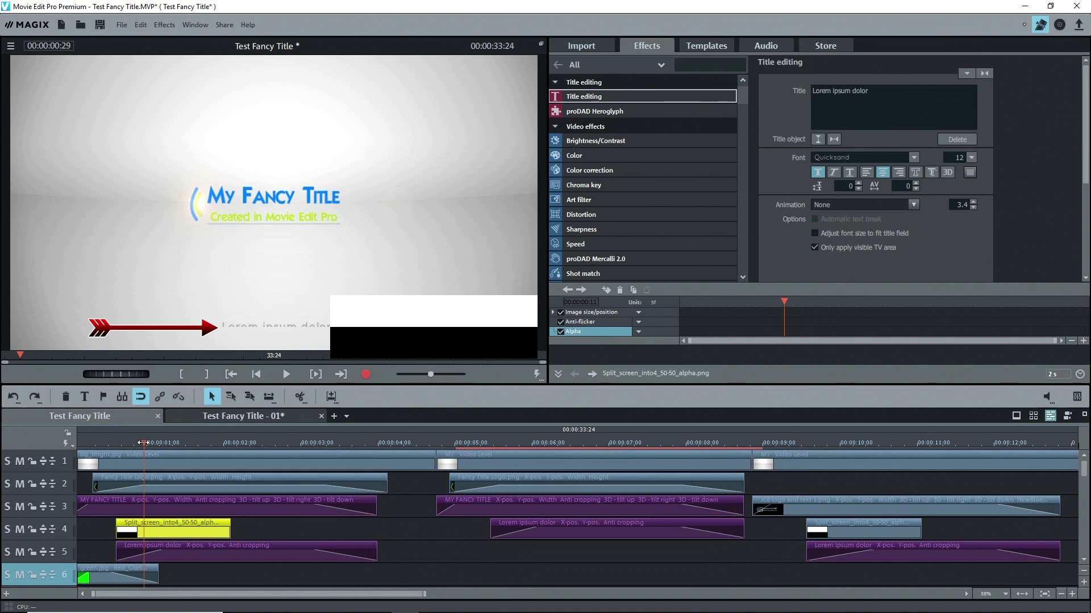
{"action": "left_click_drag", "start_coordinate": [144, 442], "coordinate": [153, 442]}
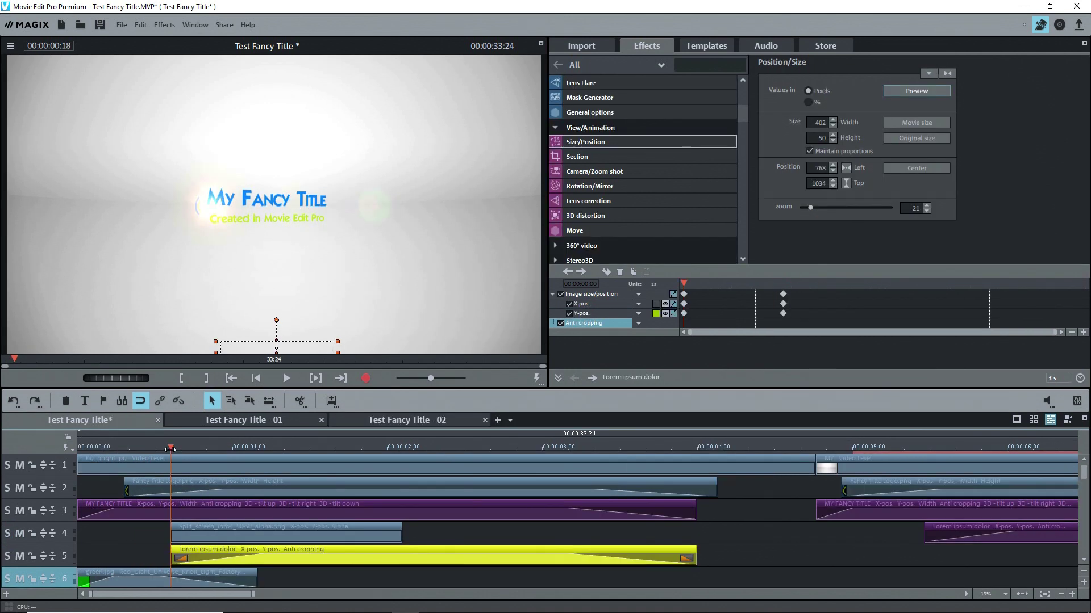
Select the Lorem ipsum dolor clip on track 5, scrub forward and step through its position keyframes.
{"action": "left_click", "coordinate": [170, 449]}
{"action": "left_click_drag", "start_coordinate": [170, 448], "coordinate": [299, 452]}
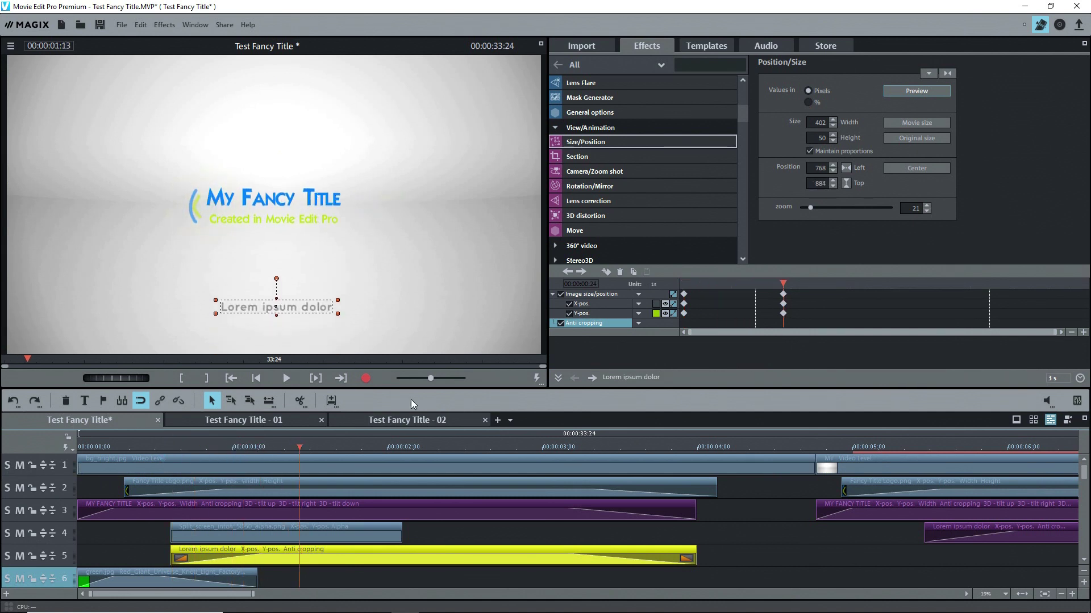
{"action": "left_click", "coordinate": [567, 272]}
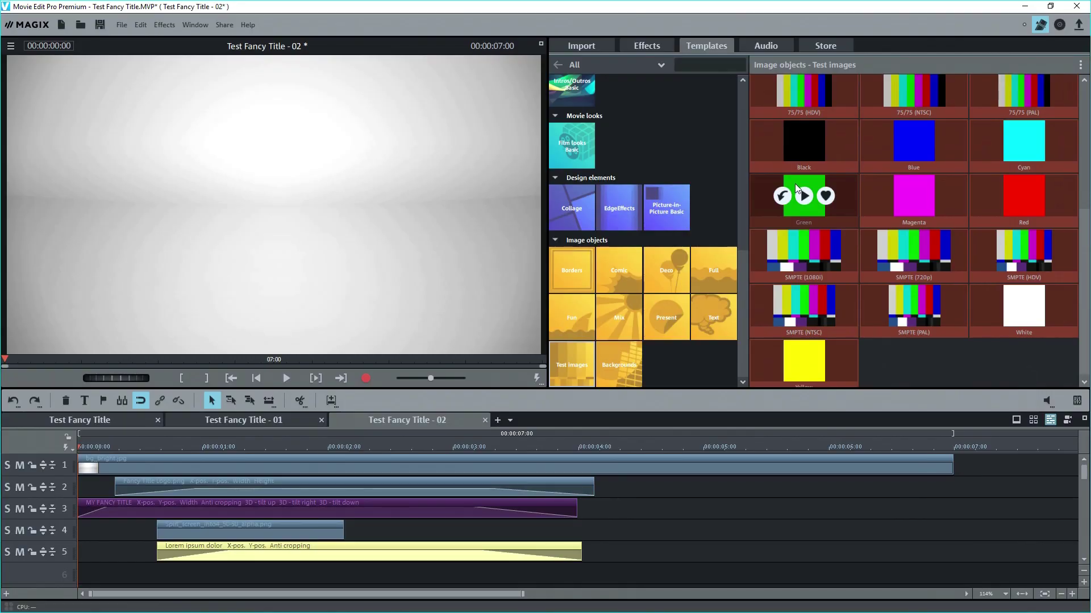
Place the Green test image on track 6, chroma-key its green, solo the track, and select Knoll Light Factory EZ.
{"action": "left_click_drag", "start_coordinate": [795, 183], "coordinate": [86, 568]}
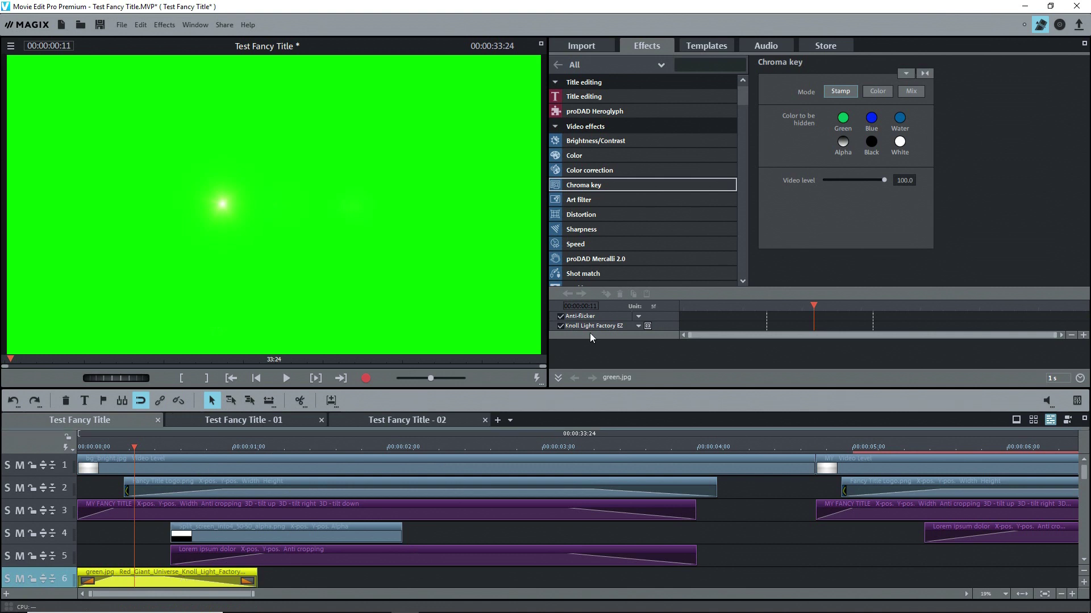
{"action": "left_click", "coordinate": [843, 121]}
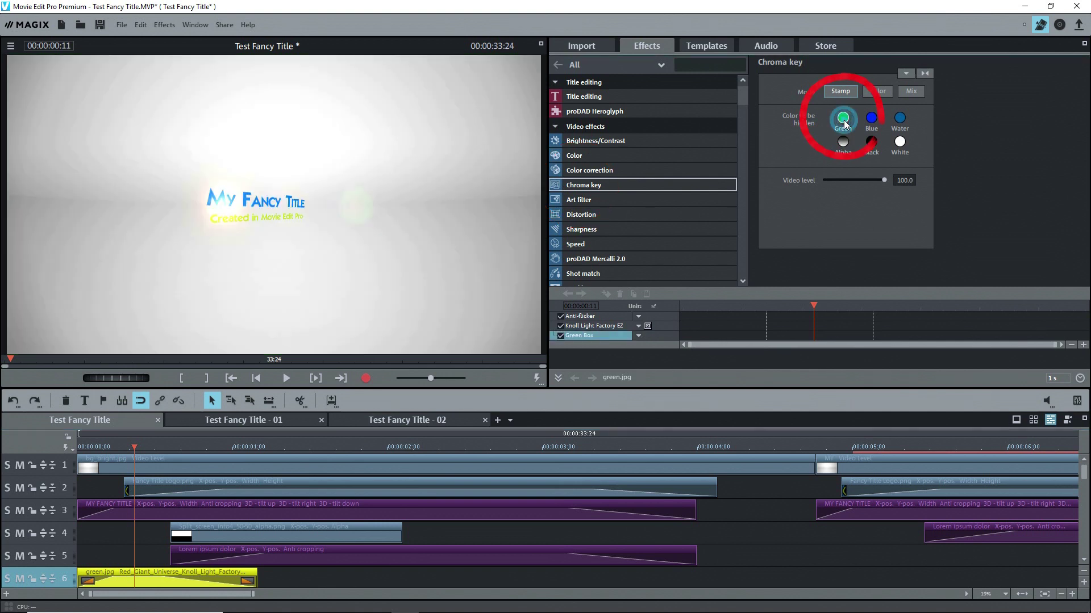
{"action": "left_click", "coordinate": [8, 578]}
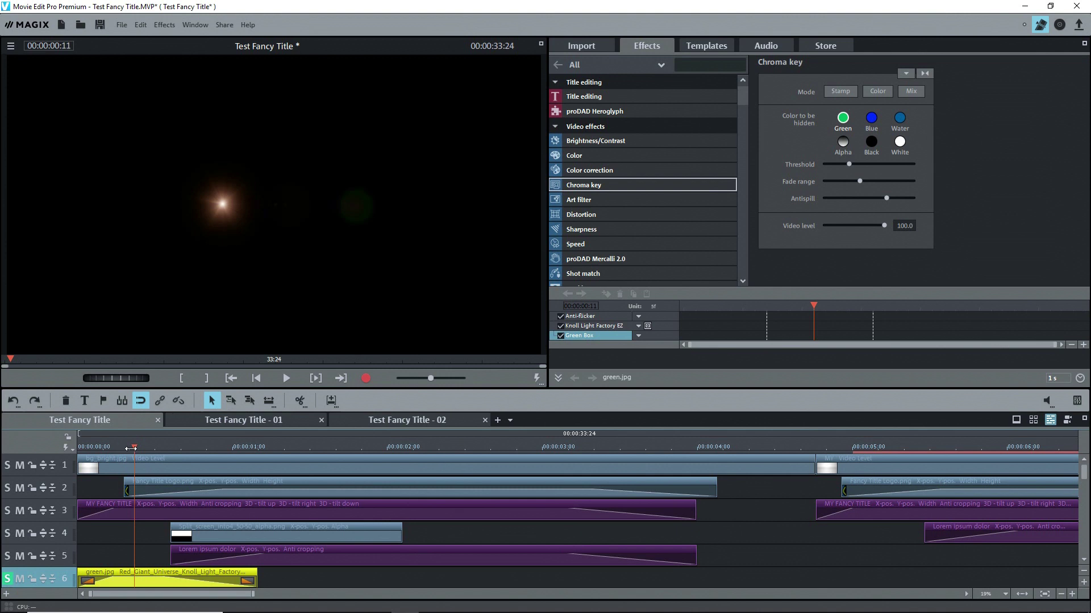
{"action": "mouse_move", "coordinate": [122, 449]}
{"action": "left_mouse_down"}
{"action": "mouse_move", "coordinate": [100, 448]}
{"action": "mouse_move", "coordinate": [220, 448]}
{"action": "mouse_move", "coordinate": [179, 450]}
{"action": "left_mouse_up"}
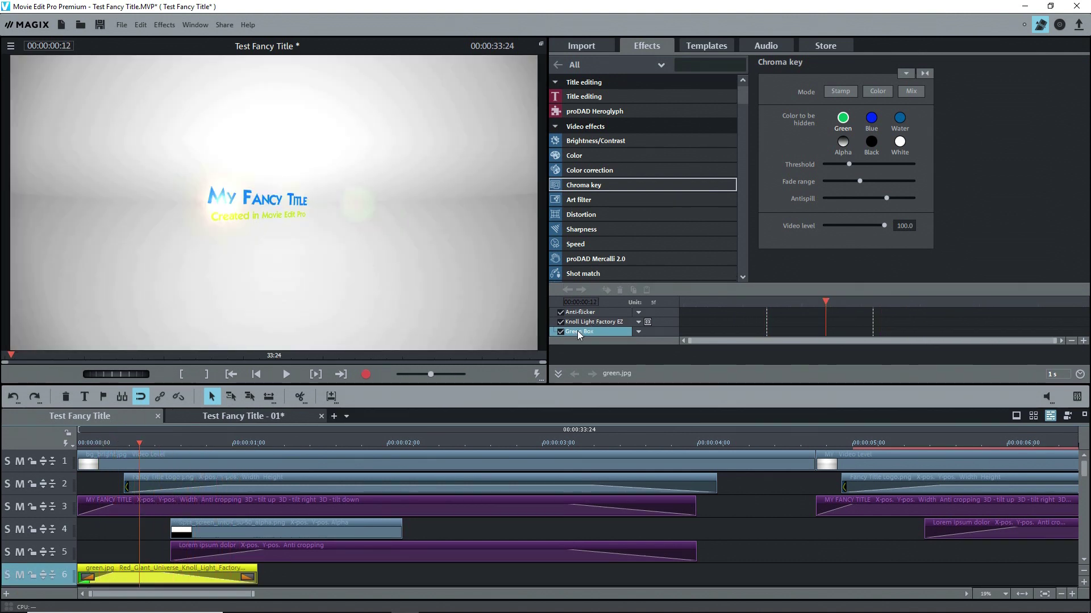
{"action": "left_click", "coordinate": [584, 324]}
{"action": "double_click", "coordinate": [584, 323]}
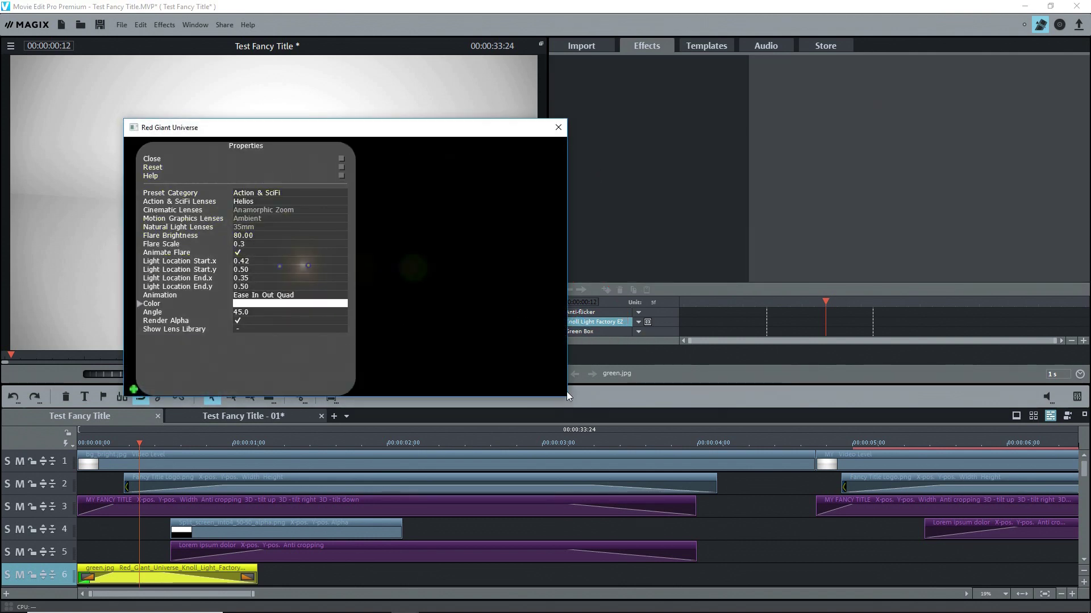
{"action": "left_click_drag", "start_coordinate": [567, 395], "coordinate": [889, 536]}
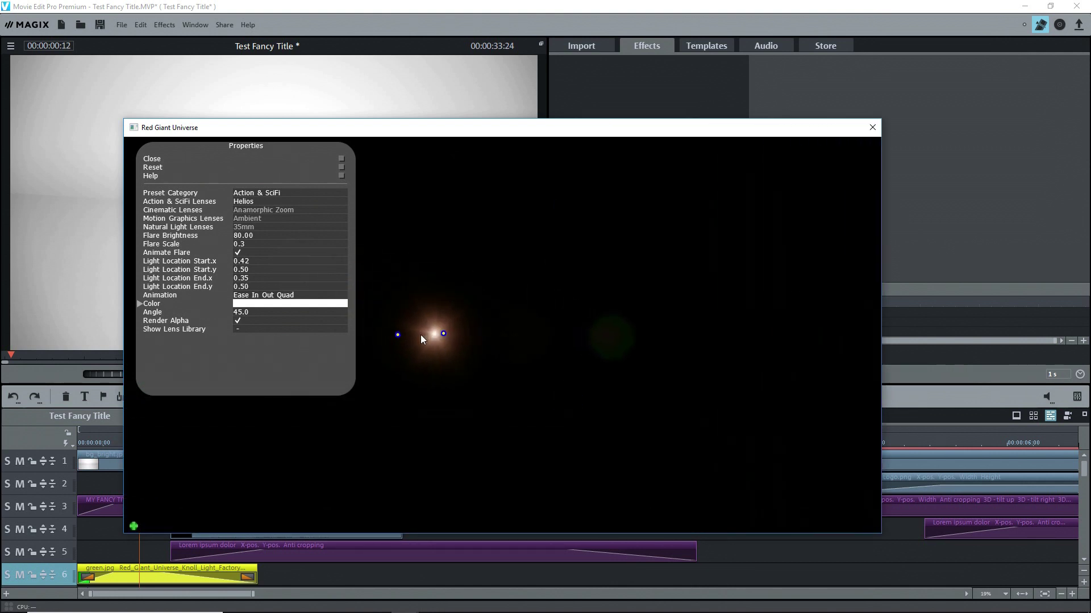
{"action": "left_click", "coordinate": [873, 128]}
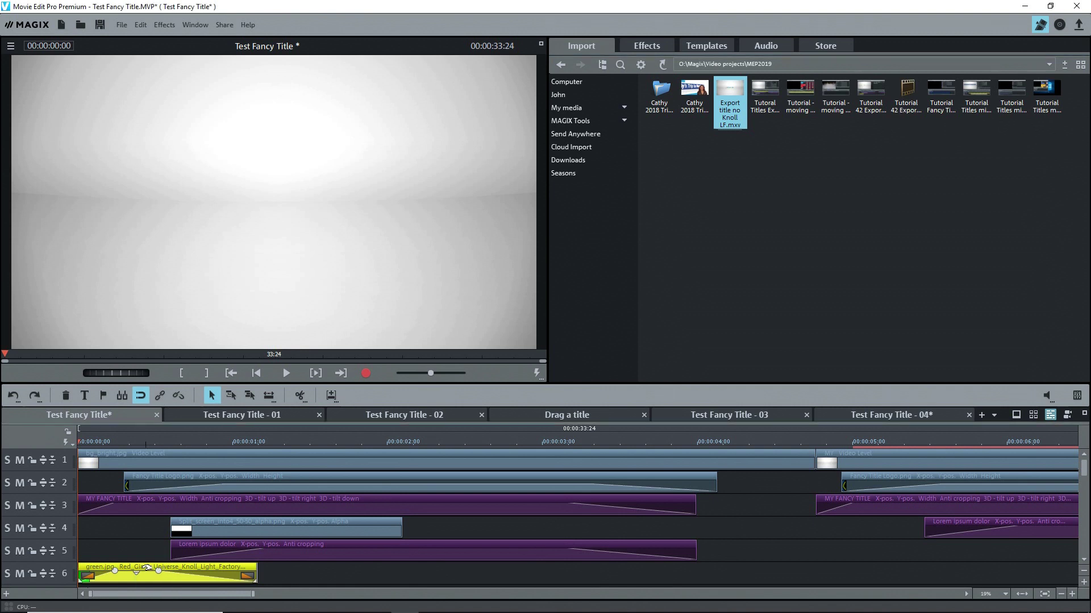
Move the green.jpg flare clip on track 6 to about 00:04:23 and mark a range from the start to 00:00:04:23.
{"action": "left_click_drag", "start_coordinate": [201, 568], "coordinate": [886, 568]}
{"action": "left_click", "coordinate": [815, 435]}
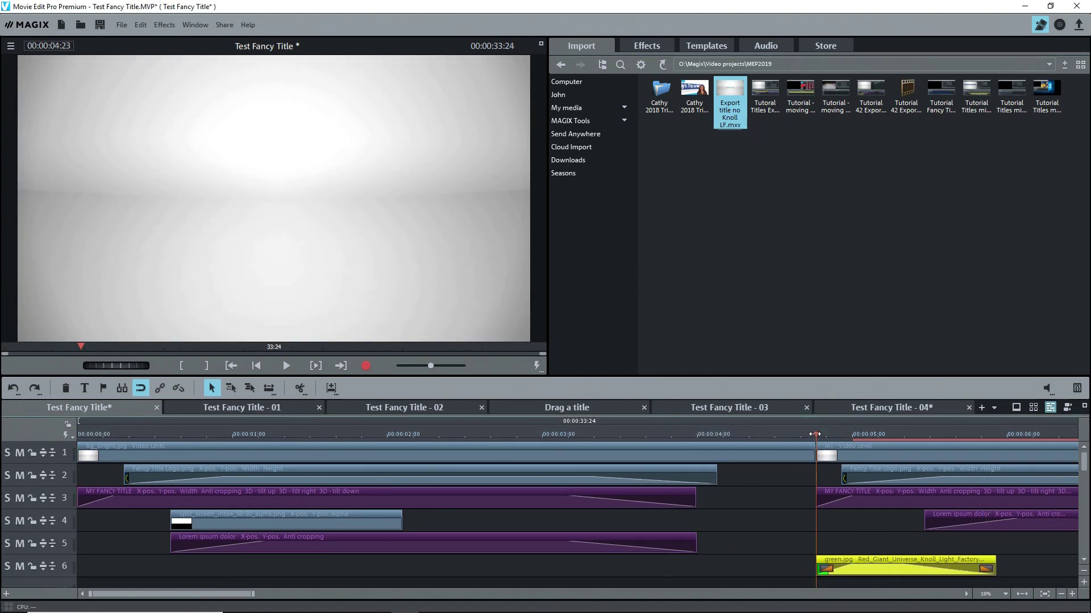
{"action": "right_click", "coordinate": [813, 426]}
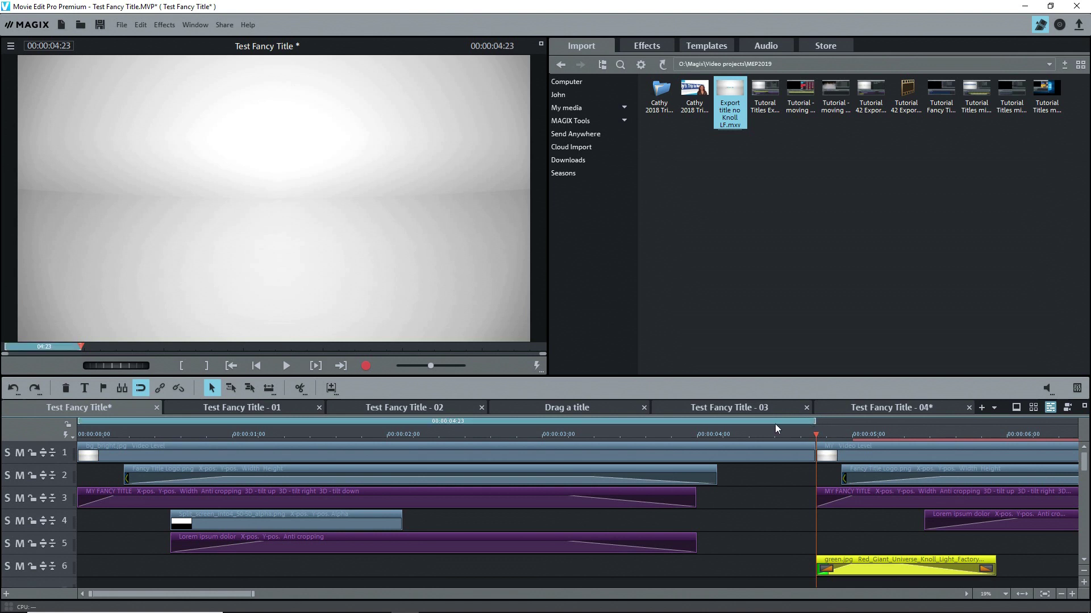
Export only the marked range as the MAGIX video Fancy Title no KLF.mxv.
{"action": "left_click", "coordinate": [121, 24]}
{"action": "mouse_move", "coordinate": [163, 116]}
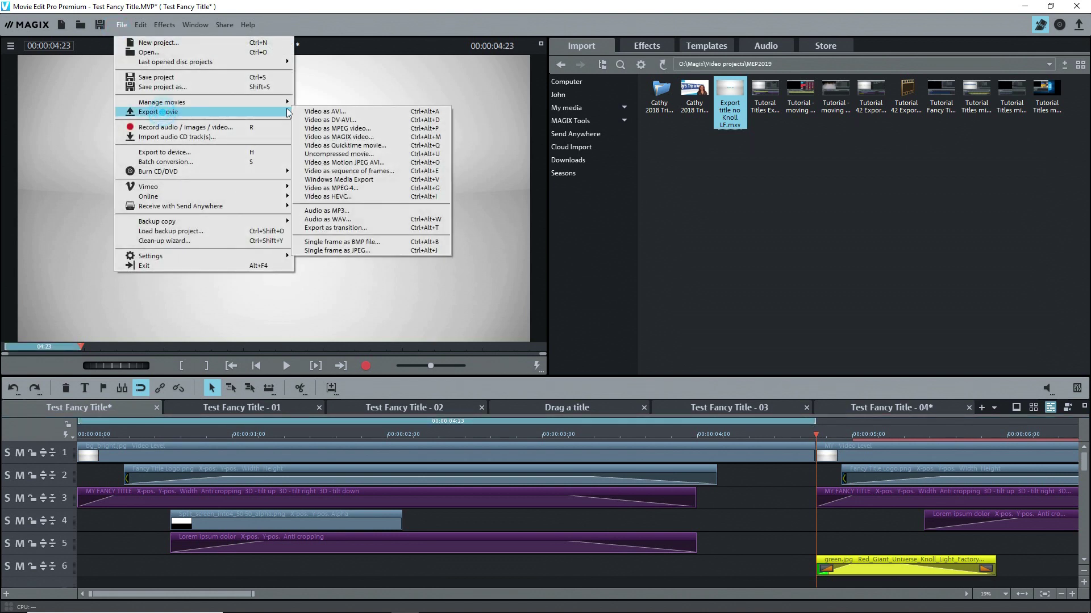
{"action": "left_click", "coordinate": [349, 137]}
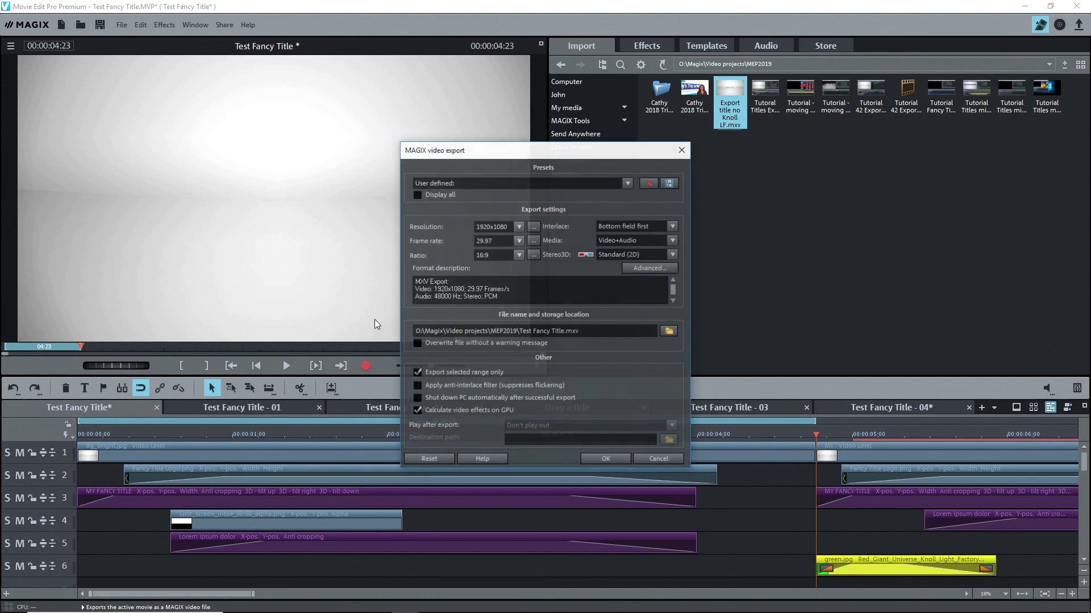
{"action": "left_click", "coordinate": [417, 372]}
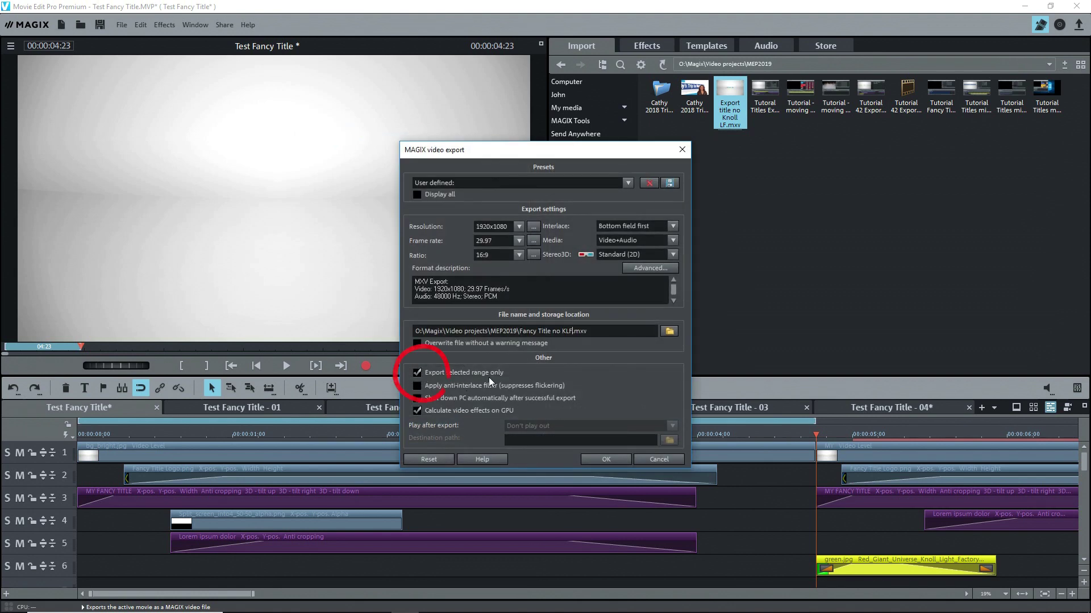
{"action": "left_click", "coordinate": [605, 459]}
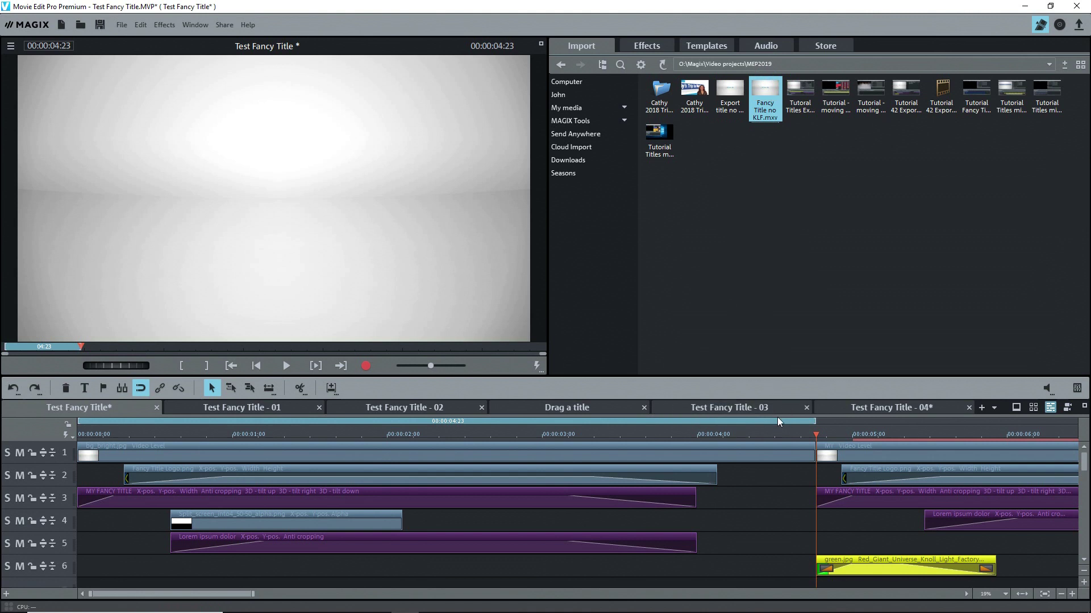
In Test Fancy Title - 04, place Fancy Title no KLF.mxv at the start of track 1.
{"action": "left_click", "coordinate": [886, 408]}
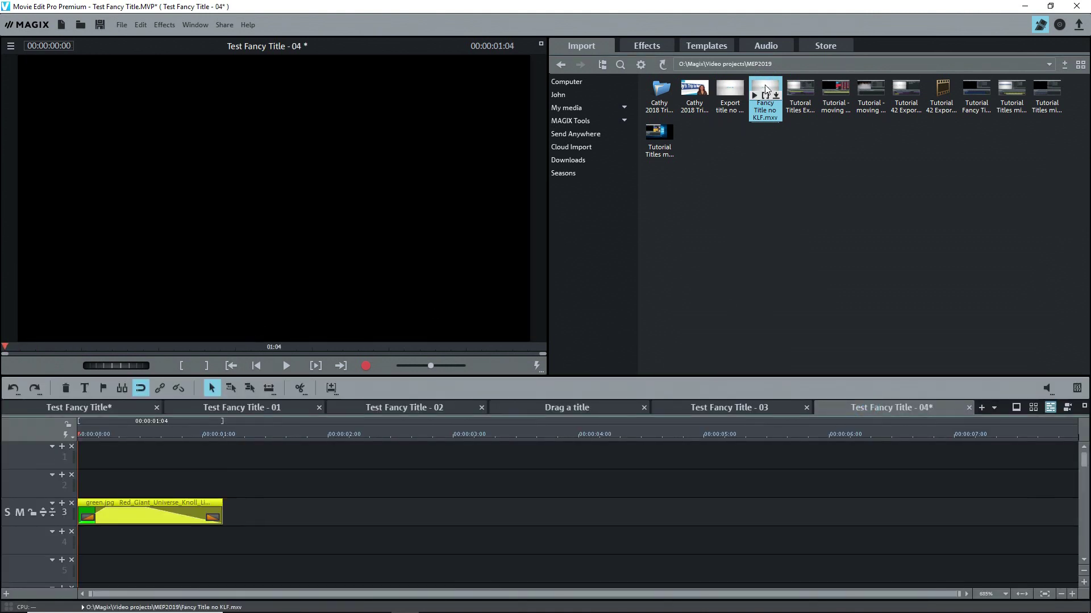
{"action": "left_click_drag", "start_coordinate": [765, 91], "coordinate": [114, 451]}
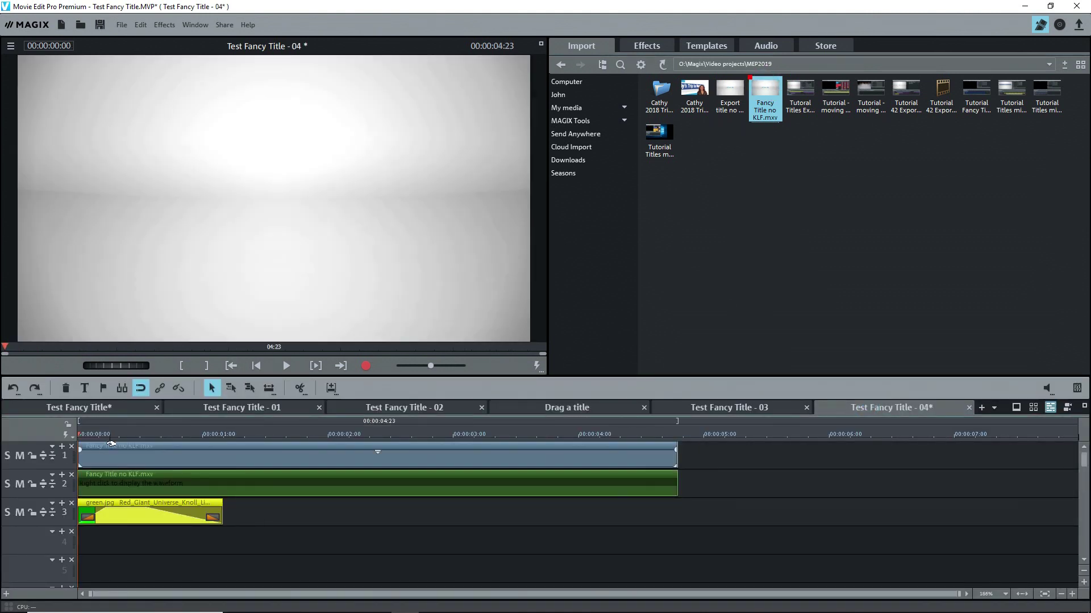
{"action": "left_click_drag", "start_coordinate": [97, 435], "coordinate": [129, 440]}
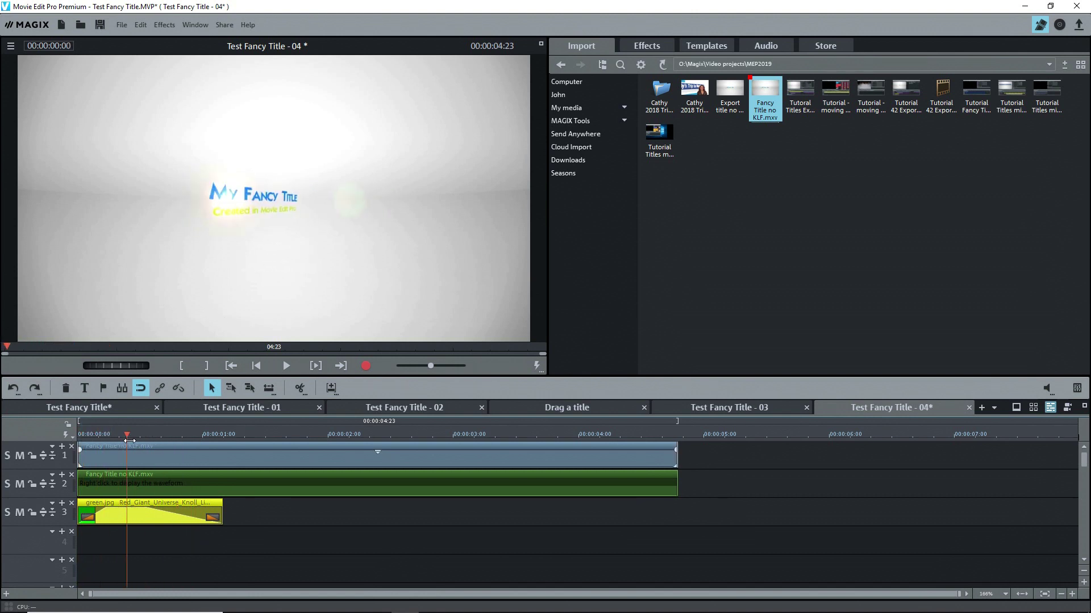
Split the title video and audio at 00:00:01:05 and move the first pieces onto tracks 3–4.
{"action": "left_click", "coordinate": [122, 518]}
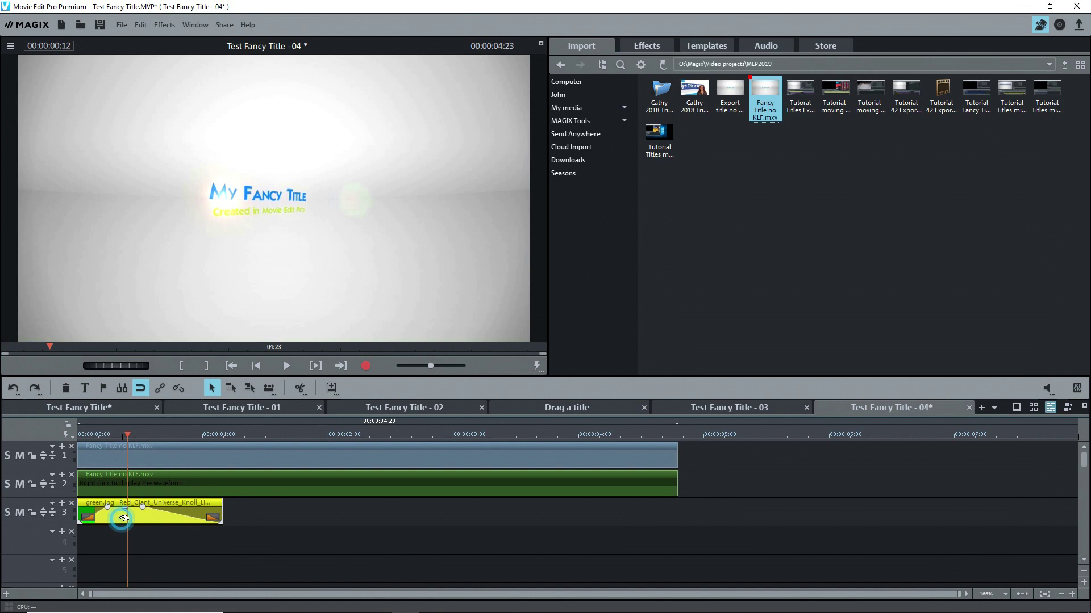
{"action": "left_click", "coordinate": [227, 434]}
{"action": "left_click", "coordinate": [223, 458]}
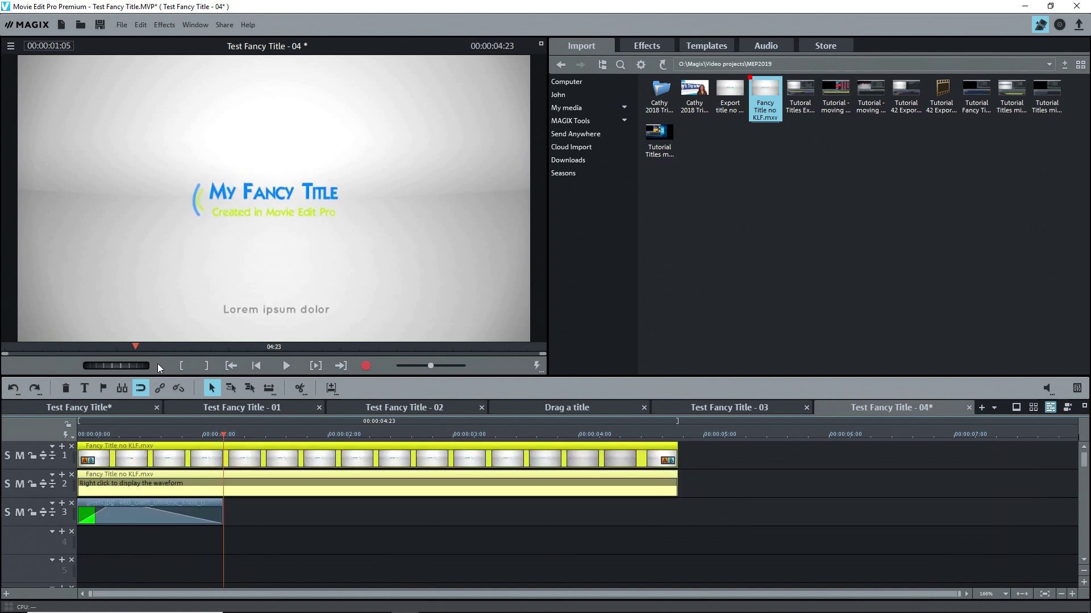
{"action": "key", "text": "t"}
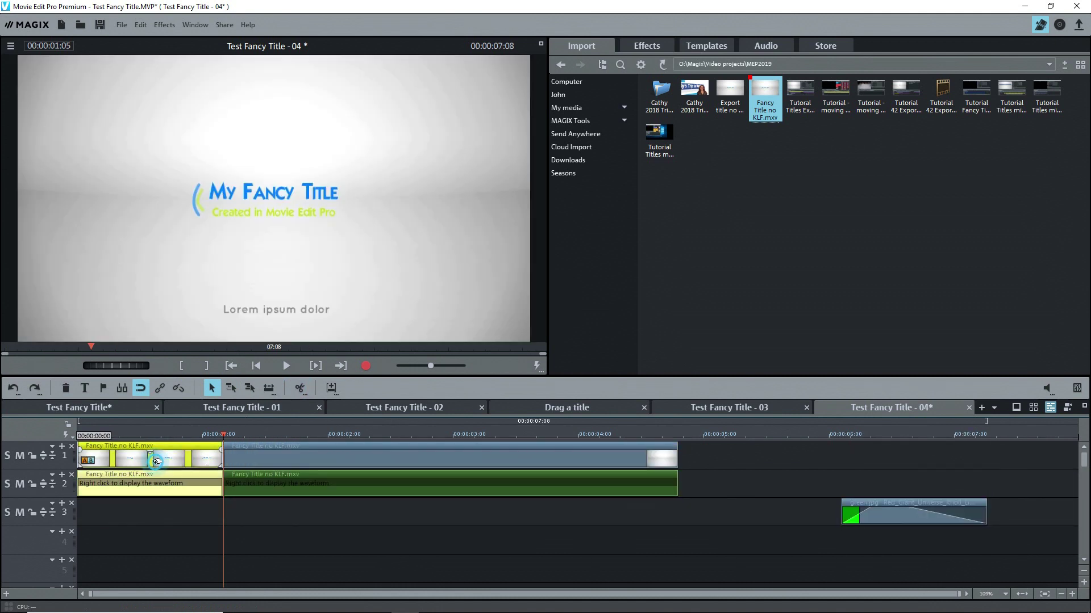
{"action": "left_click_drag", "start_coordinate": [158, 461], "coordinate": [148, 510]}
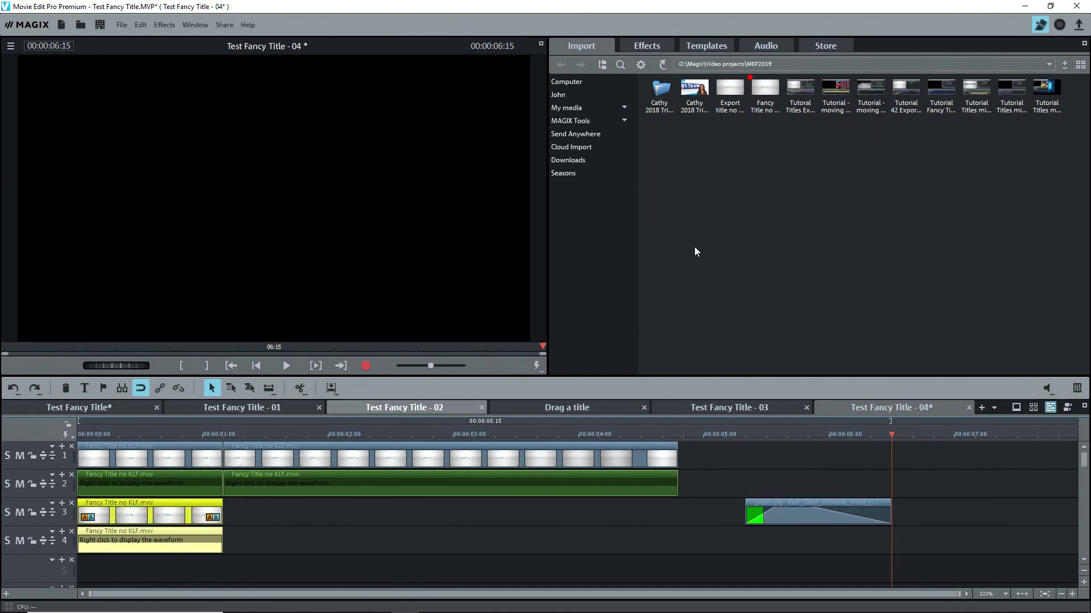
Copy the green.jpg clip's light-flare video effects.
{"action": "left_click", "coordinate": [792, 517]}
{"action": "right_click", "coordinate": [793, 518]}
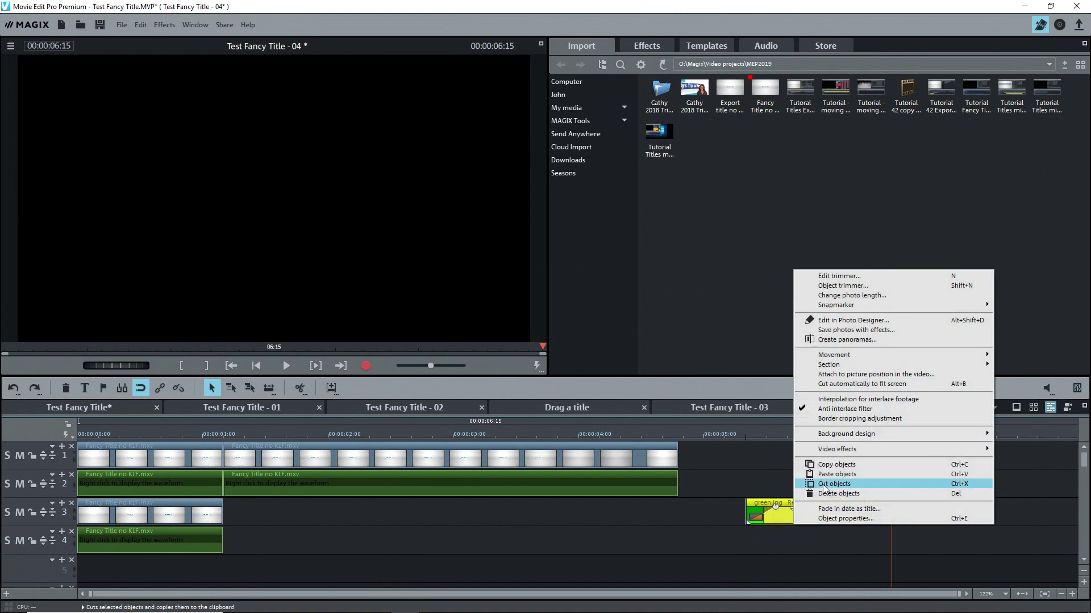
{"action": "mouse_move", "coordinate": [849, 453]}
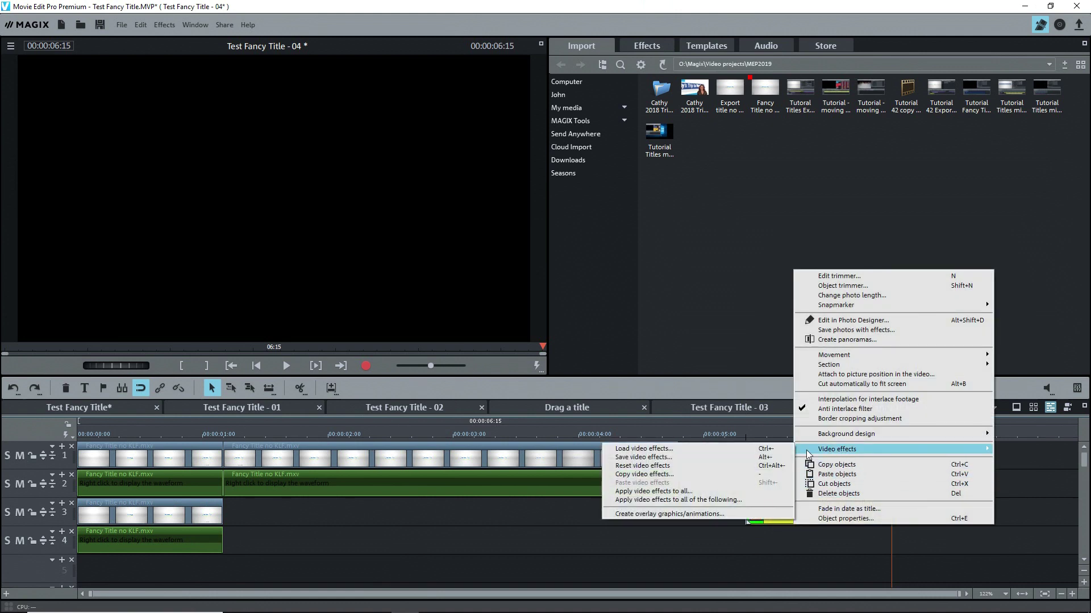
{"action": "left_click", "coordinate": [683, 473]}
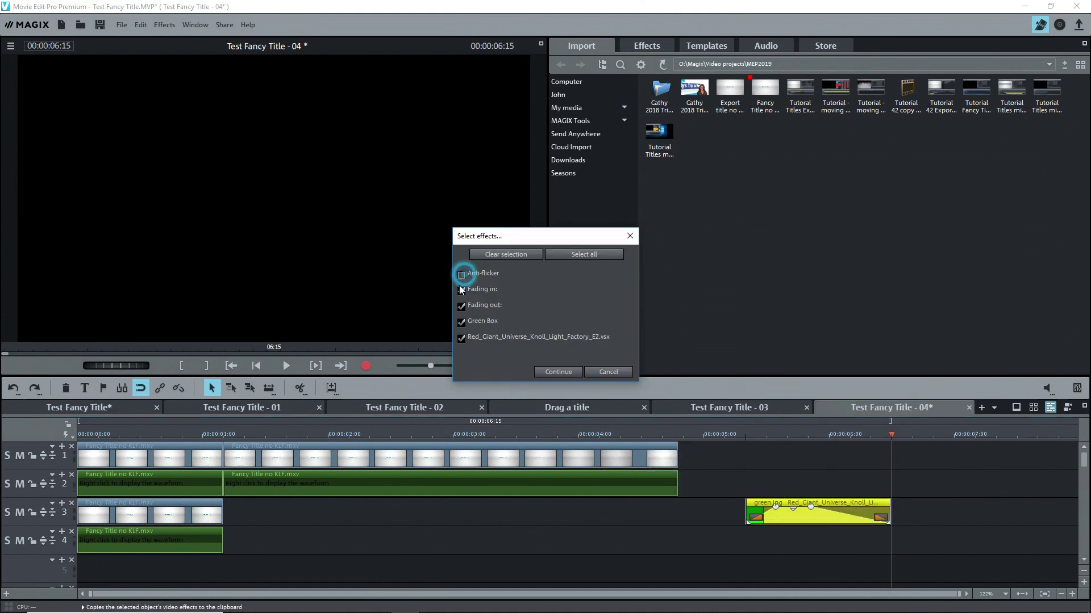
{"action": "left_click", "coordinate": [558, 371]}
Paste the flare effects onto the opening title clip on track 3 and fade out its end.
{"action": "left_click", "coordinate": [131, 434]}
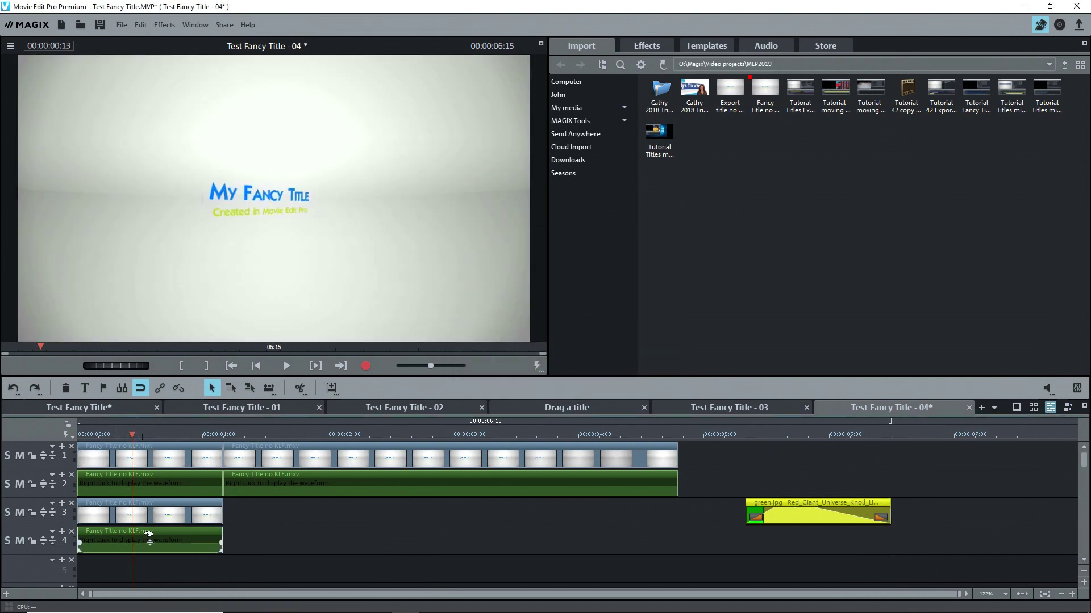
{"action": "right_click", "coordinate": [176, 512]}
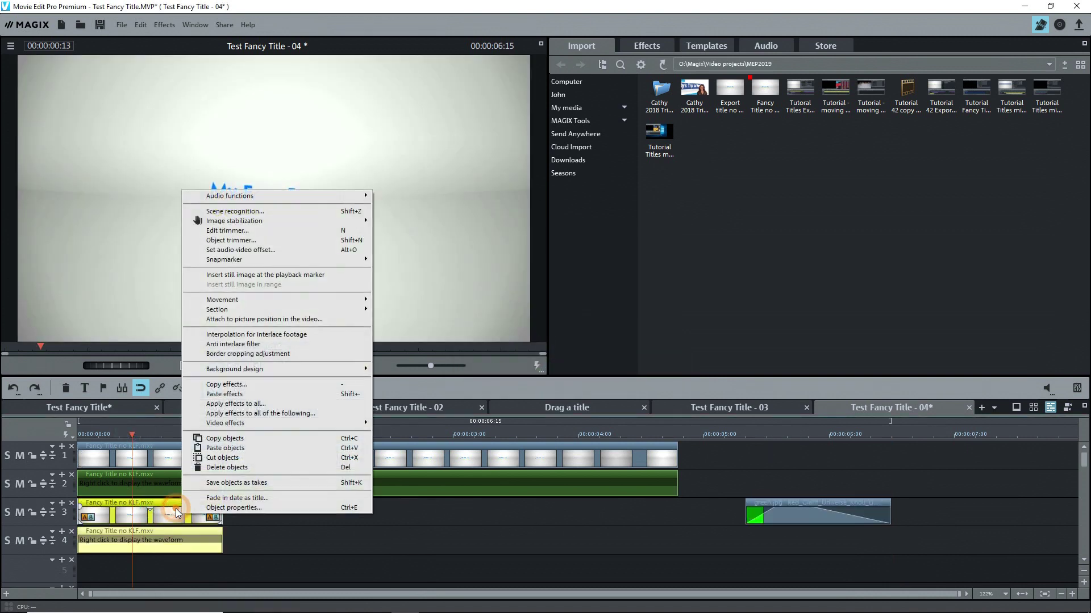
{"action": "left_click", "coordinate": [222, 395]}
{"action": "key", "text": "space"}
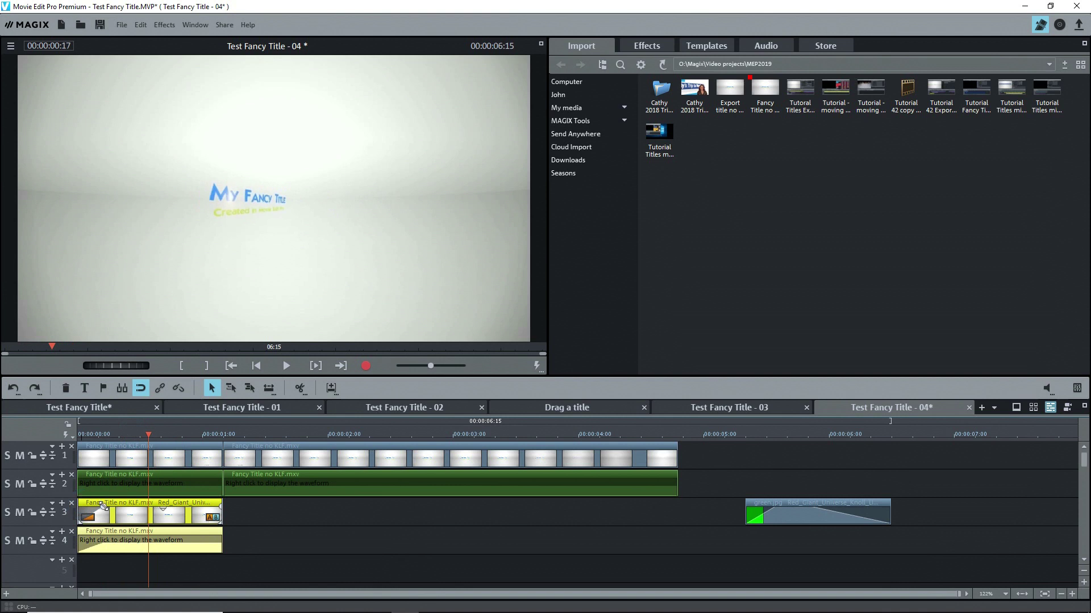
{"action": "left_click_drag", "start_coordinate": [221, 500], "coordinate": [184, 502]}
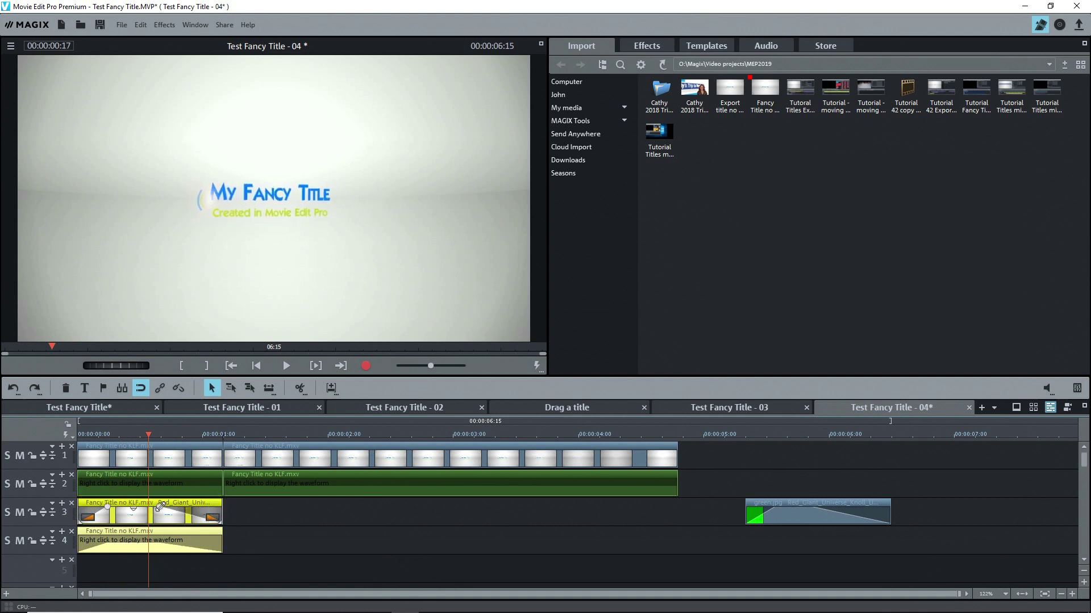
{"action": "left_click_drag", "start_coordinate": [81, 435], "coordinate": [148, 435]}
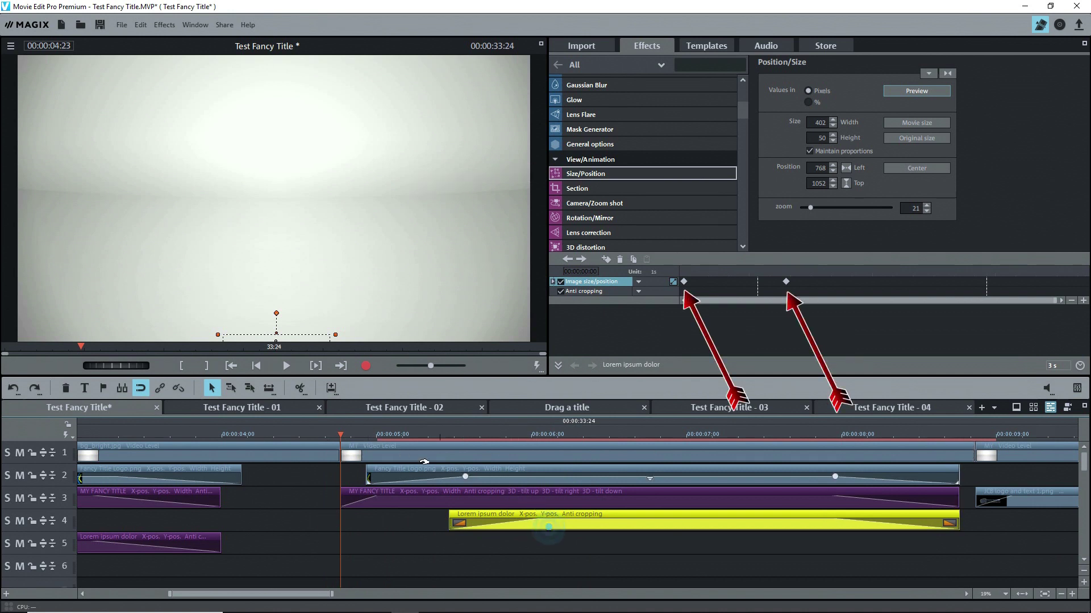
Scrub to where the Lorem ipsum dolor caption fades in.
{"action": "left_click_drag", "start_coordinate": [339, 437], "coordinate": [604, 413]}
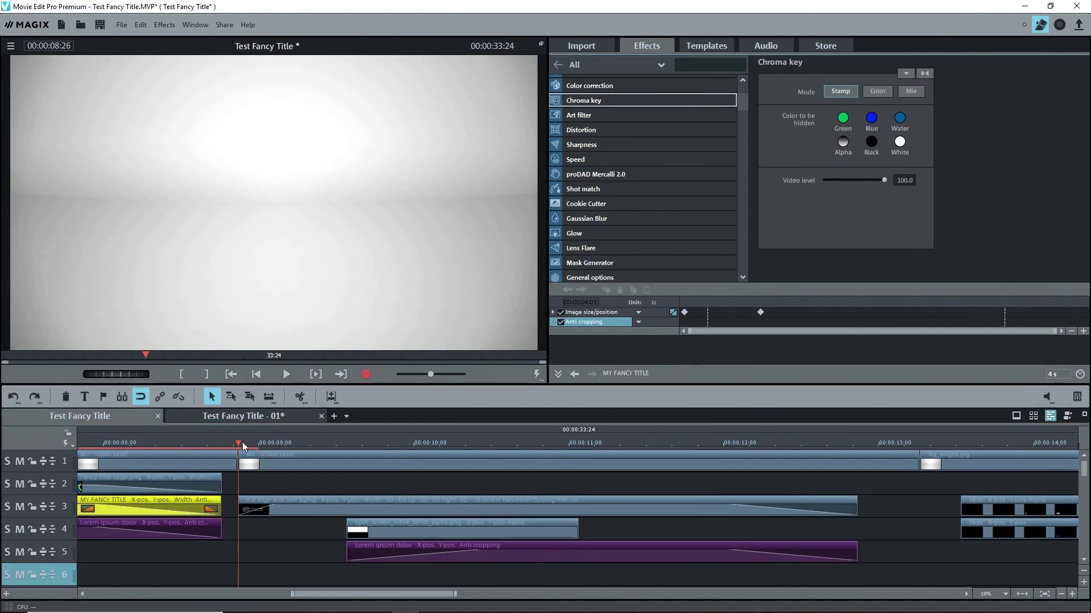
Scrub to about 9 s and select the JCB logo and text 1.png clip on track 3.
{"action": "left_click_drag", "start_coordinate": [241, 444], "coordinate": [299, 450]}
{"action": "left_click", "coordinate": [272, 508]}
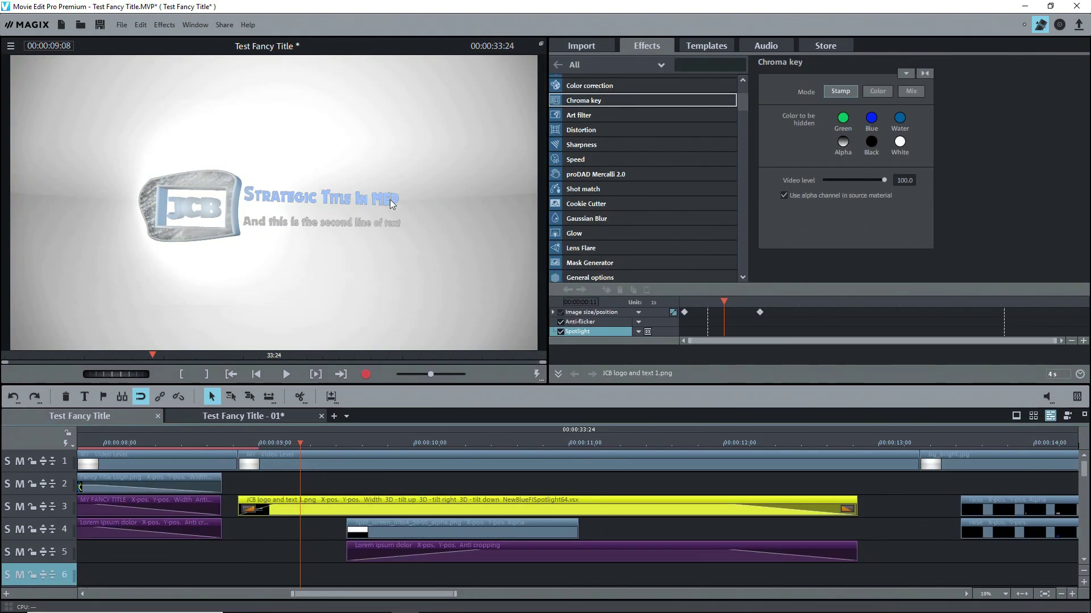
Show the JCB clip's Size/Position settings while scrubbing through its title animation.
{"action": "left_click", "coordinate": [301, 442]}
{"action": "mouse_move", "coordinate": [301, 442]}
{"action": "left_mouse_down"}
{"action": "mouse_move", "coordinate": [452, 455]}
{"action": "mouse_move", "coordinate": [295, 448]}
{"action": "left_mouse_up"}
{"action": "scroll", "coordinate": [590, 142], "scroll_direction": "down", "scroll_amount": 4}
{"action": "left_click", "coordinate": [590, 124]}
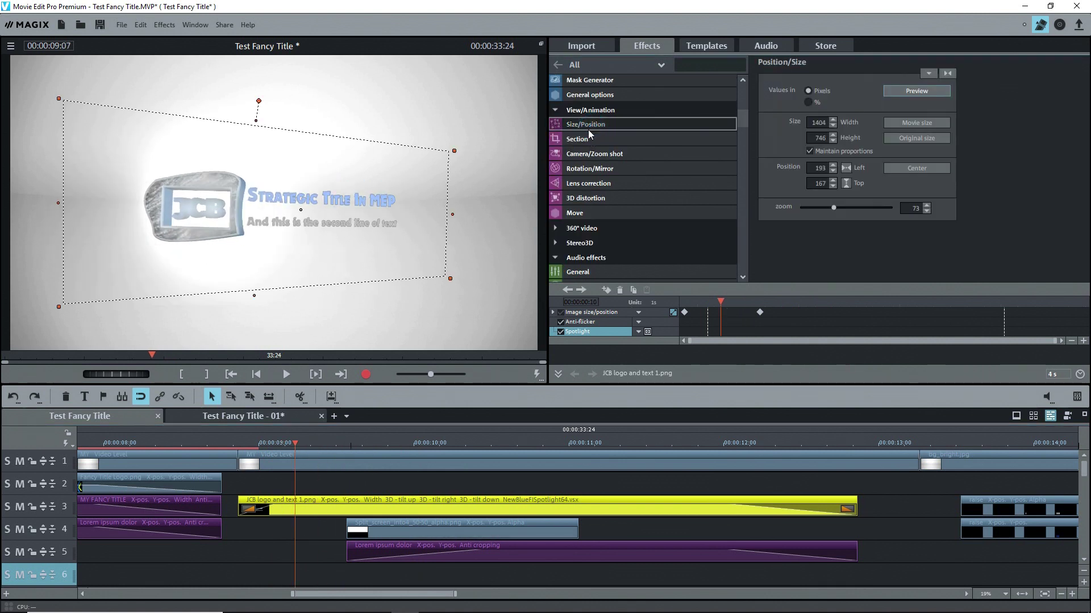
{"action": "mouse_move", "coordinate": [295, 448]}
{"action": "left_mouse_down"}
{"action": "mouse_move", "coordinate": [237, 452]}
{"action": "mouse_move", "coordinate": [461, 455]}
{"action": "mouse_move", "coordinate": [267, 456]}
{"action": "mouse_move", "coordinate": [289, 457]}
{"action": "left_mouse_up"}
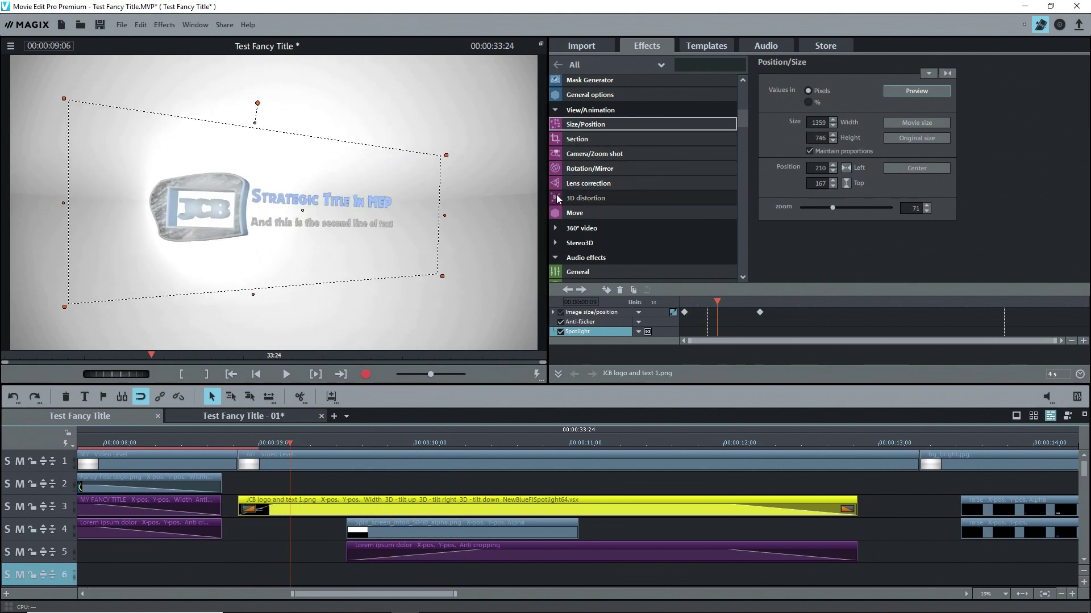
Compare the 3D distortion corners at the full-screen keyframe and the tilted starting keyframe.
{"action": "left_click", "coordinate": [585, 198]}
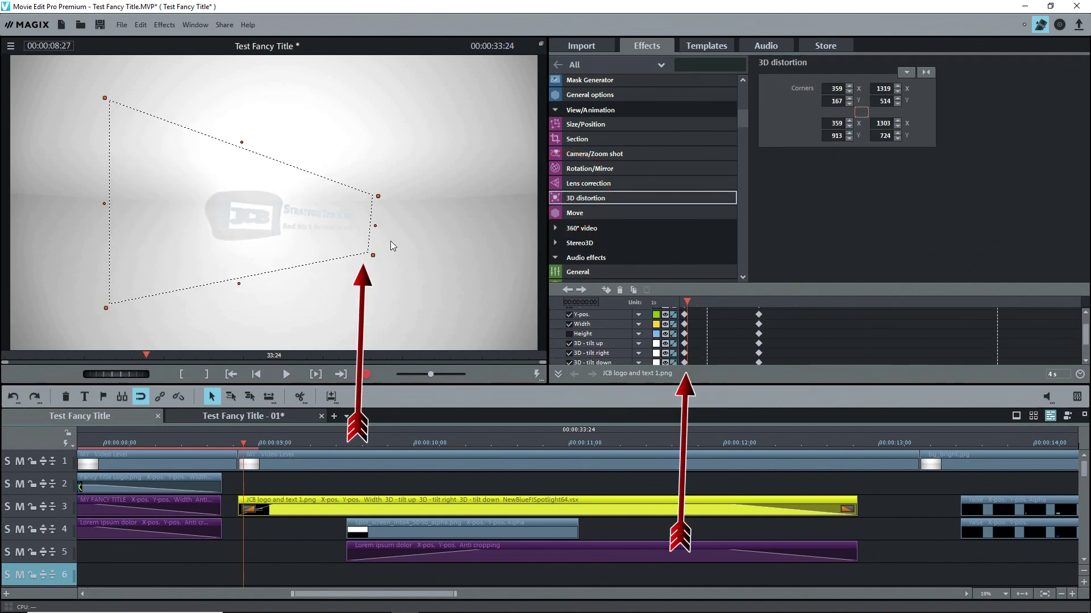
{"action": "left_click", "coordinate": [359, 443]}
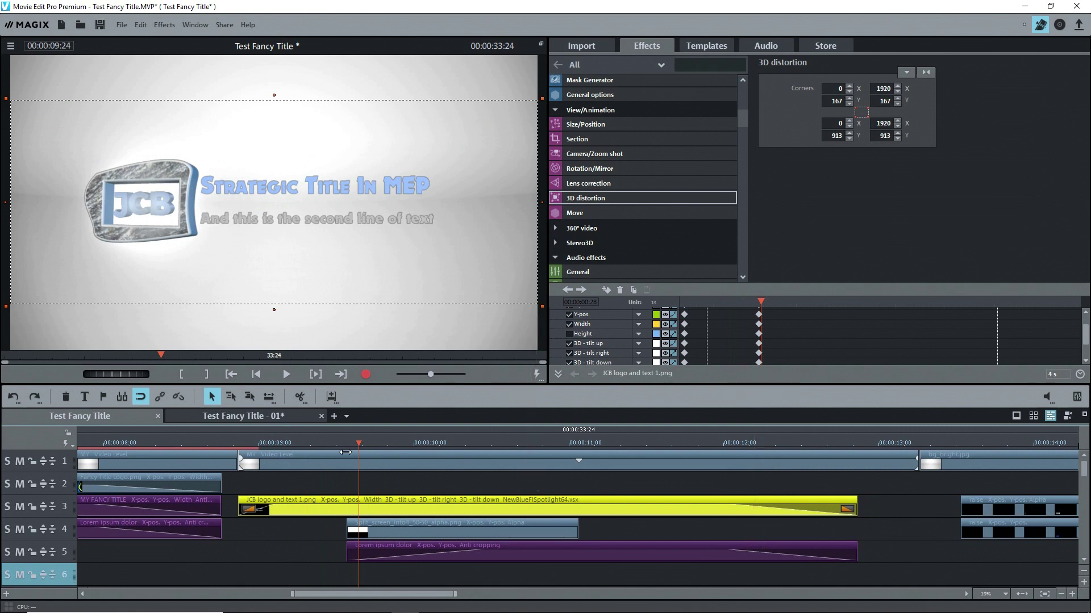
{"action": "left_click", "coordinate": [243, 443]}
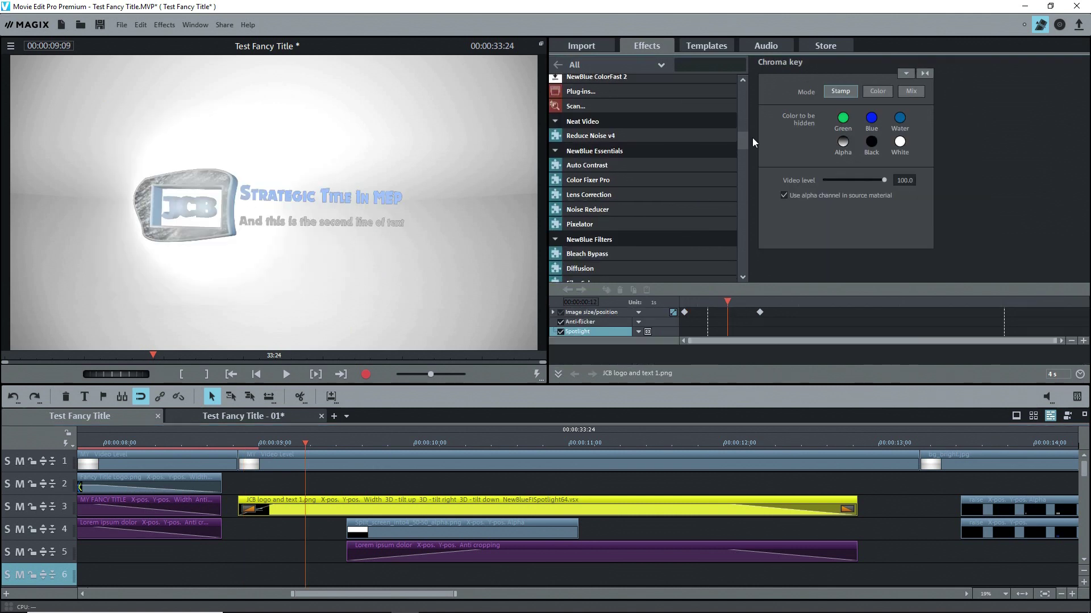
{"action": "left_click_drag", "start_coordinate": [752, 138], "coordinate": [755, 145]}
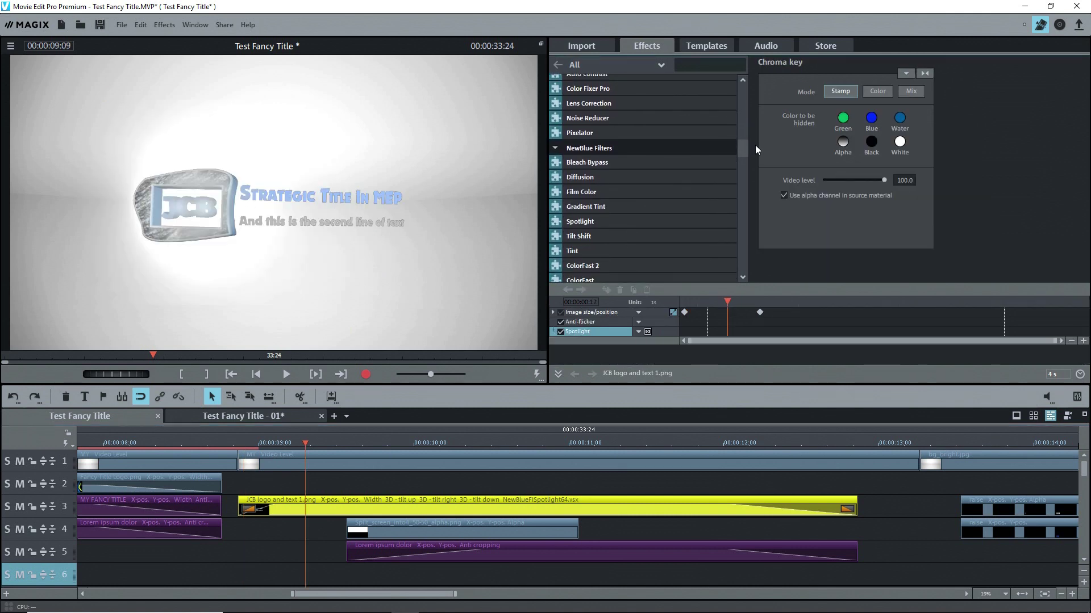
Bring up the JCB clip's Spotlight effect settings from NewBlue Filters.
{"action": "double_click", "coordinate": [578, 220]}
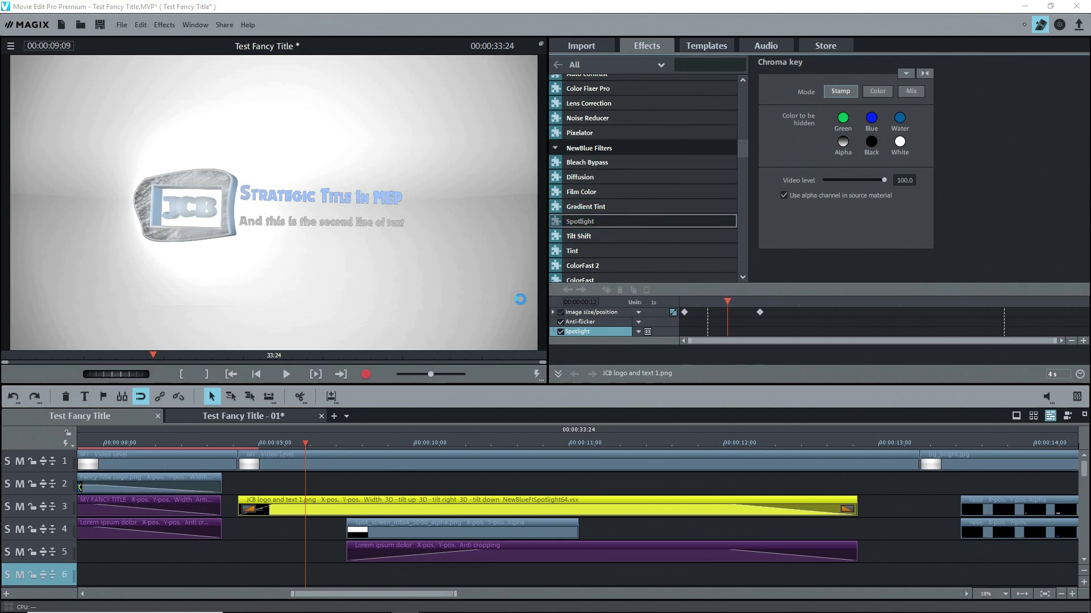